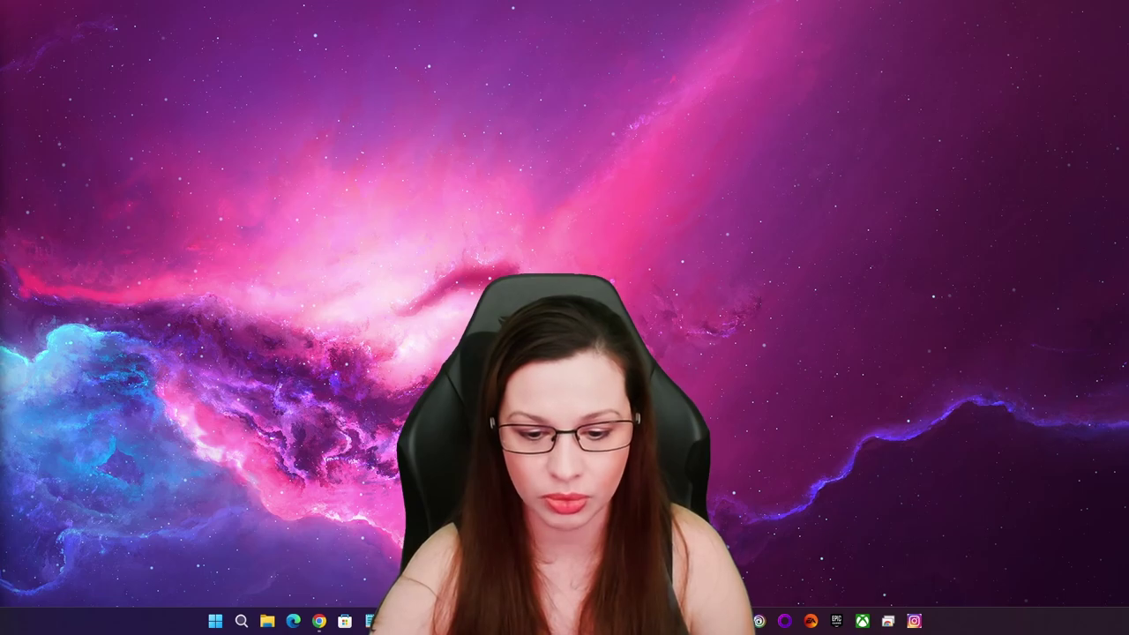
Open Chrome on aitum.tv, which offers the free Aitum Vertical plugin download.
{"action": "left_click", "coordinate": [318, 622]}
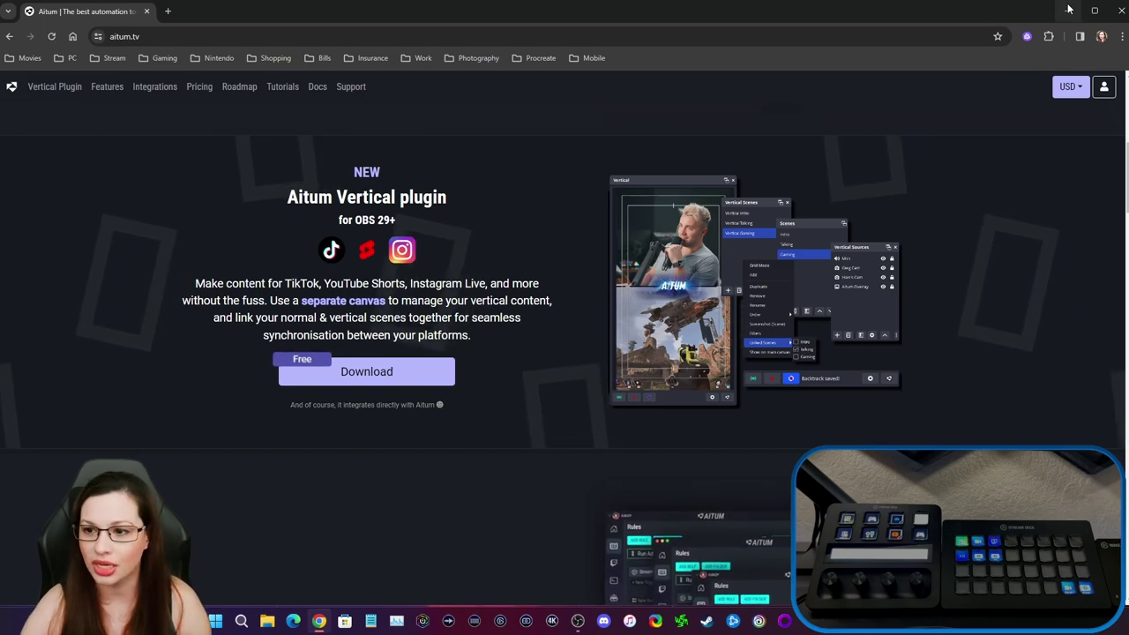
Hide the browser and bring OBS Studio forward, showing vertical scenes V1–V4.
{"action": "key", "text": "super+d"}
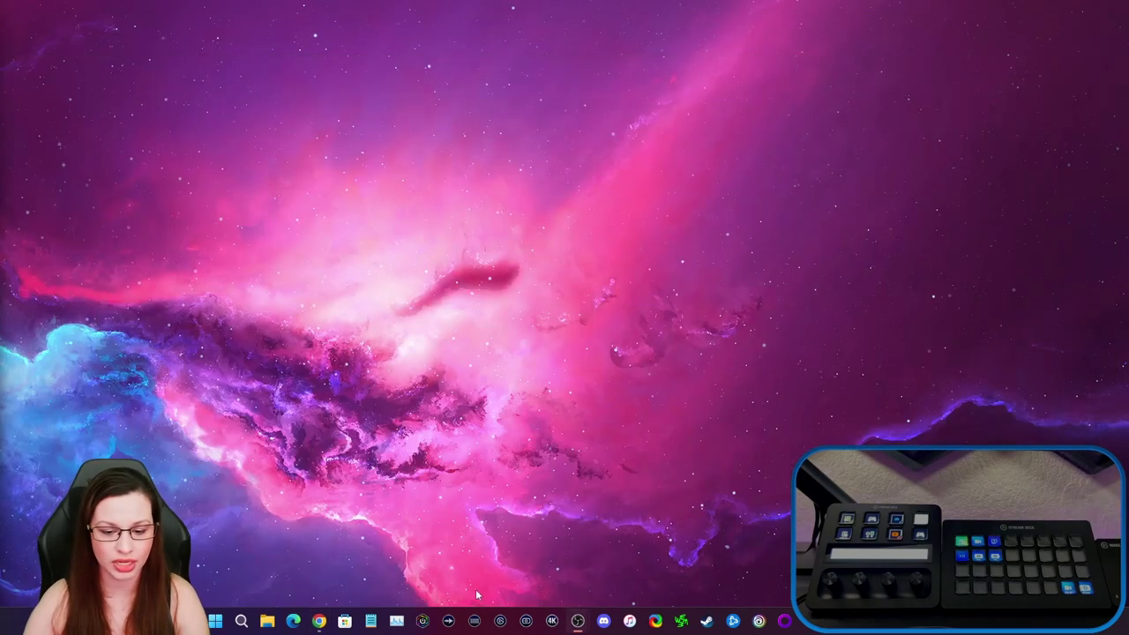
{"action": "mouse_move", "coordinate": [584, 621]}
{"action": "left_click", "coordinate": [599, 588]}
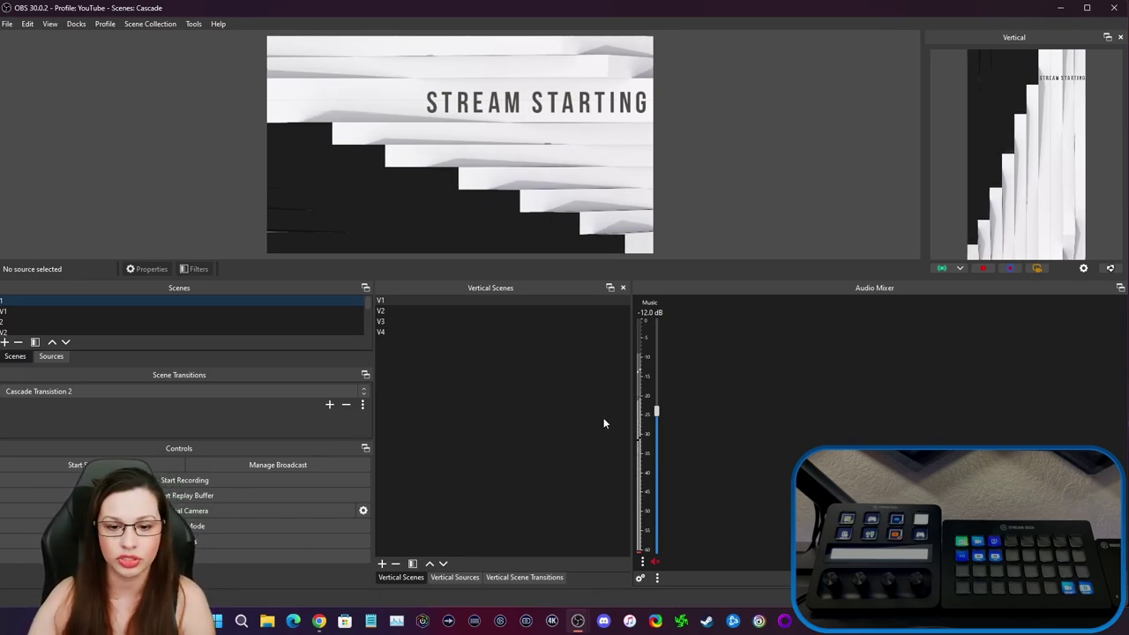
List the vertical sources, then open Vertical Settings showing the 1080x1920 canvas resolution.
{"action": "left_click", "coordinate": [454, 577]}
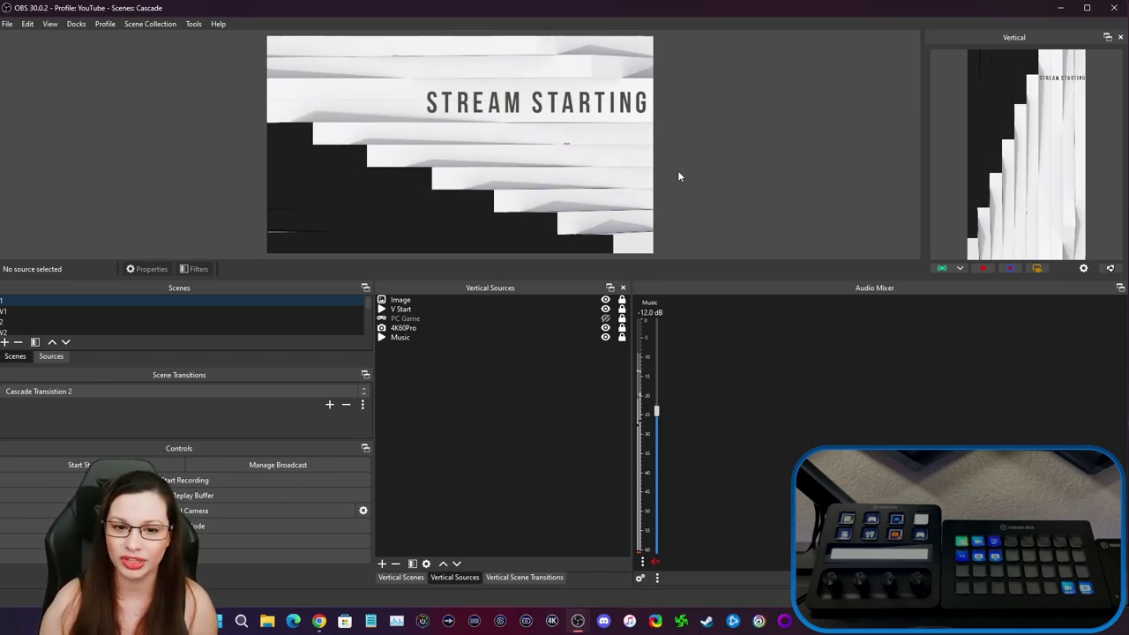
{"action": "left_click", "coordinate": [1083, 268]}
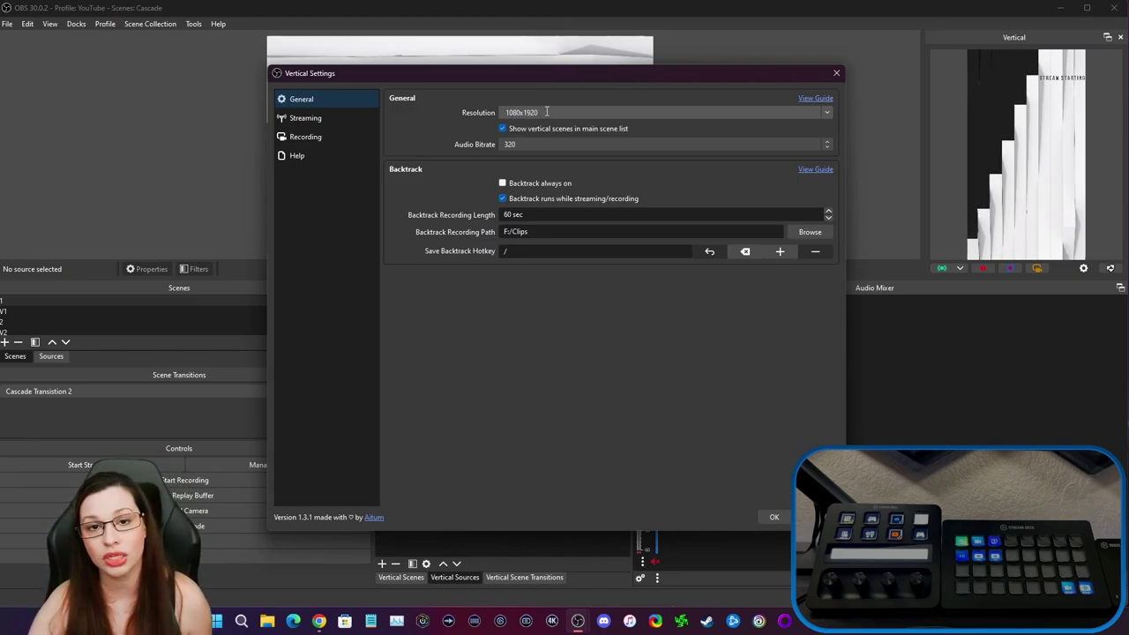
{"action": "left_click", "coordinate": [832, 111]}
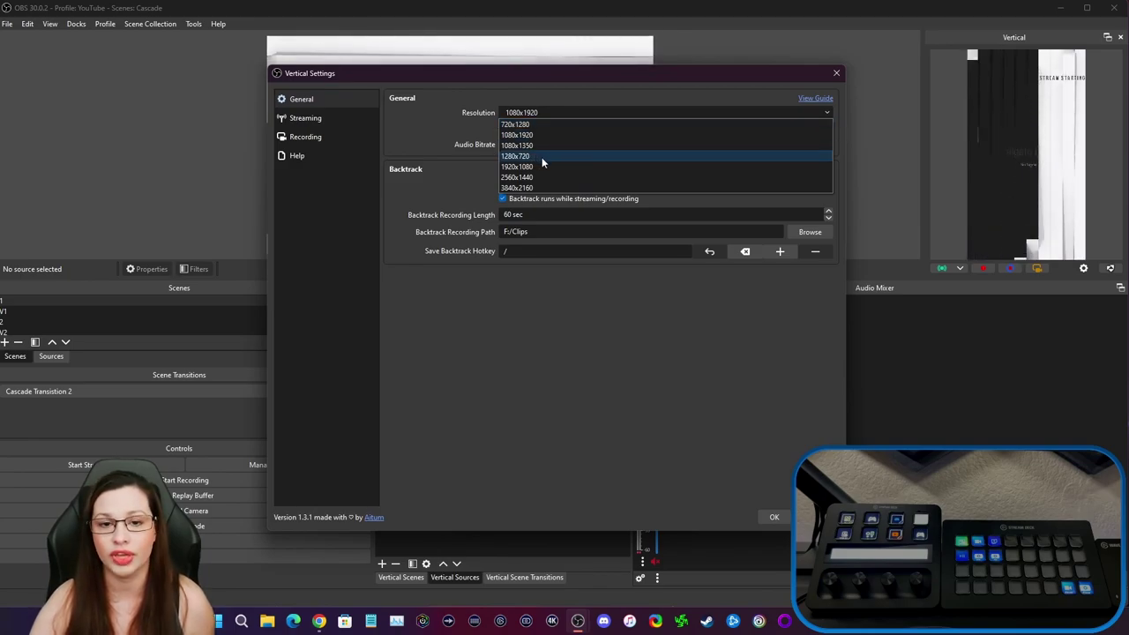
{"action": "left_click", "coordinate": [437, 177]}
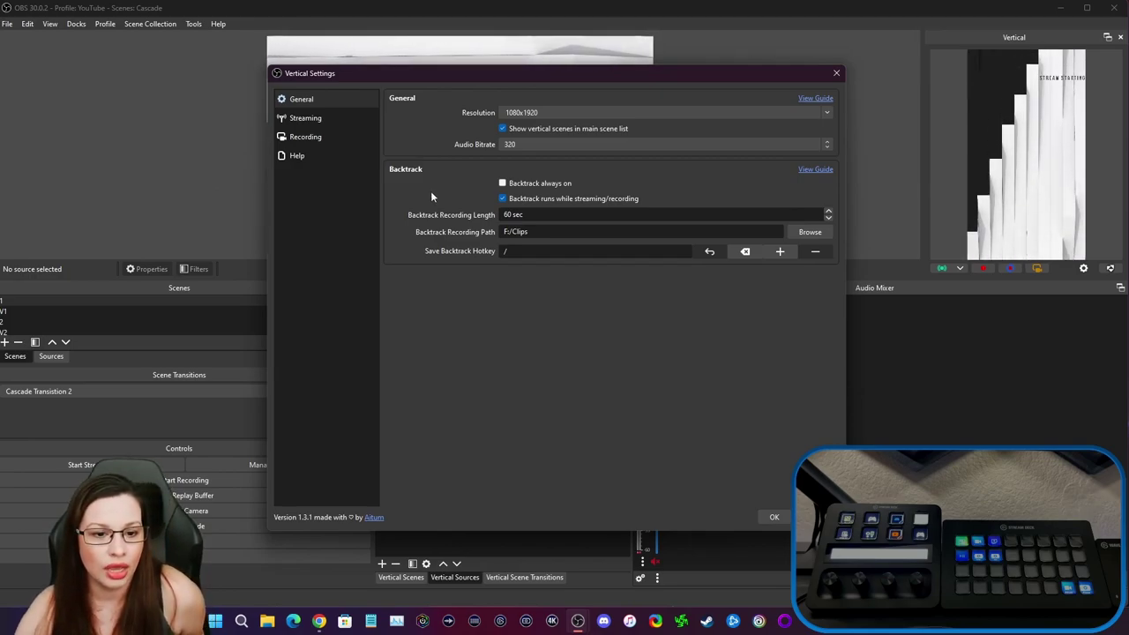
Delete the TikTok destination from vertical Streaming settings, leaving only Instagram.
{"action": "left_click", "coordinate": [306, 118]}
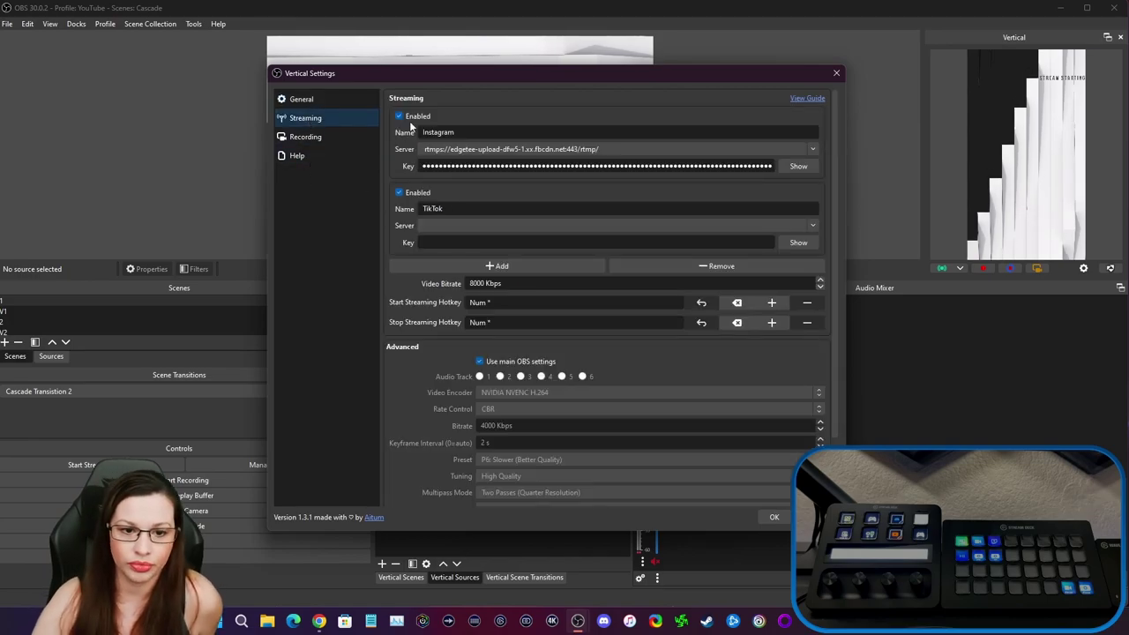
{"action": "left_click", "coordinate": [685, 266]}
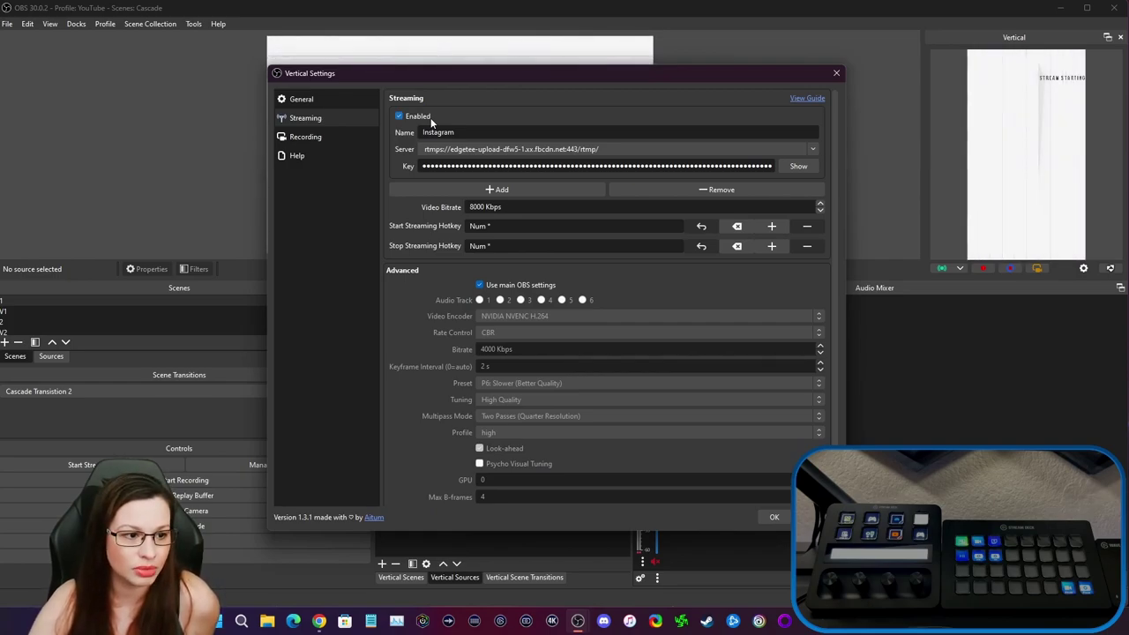
{"action": "left_click_drag", "start_coordinate": [548, 82], "coordinate": [279, 17]}
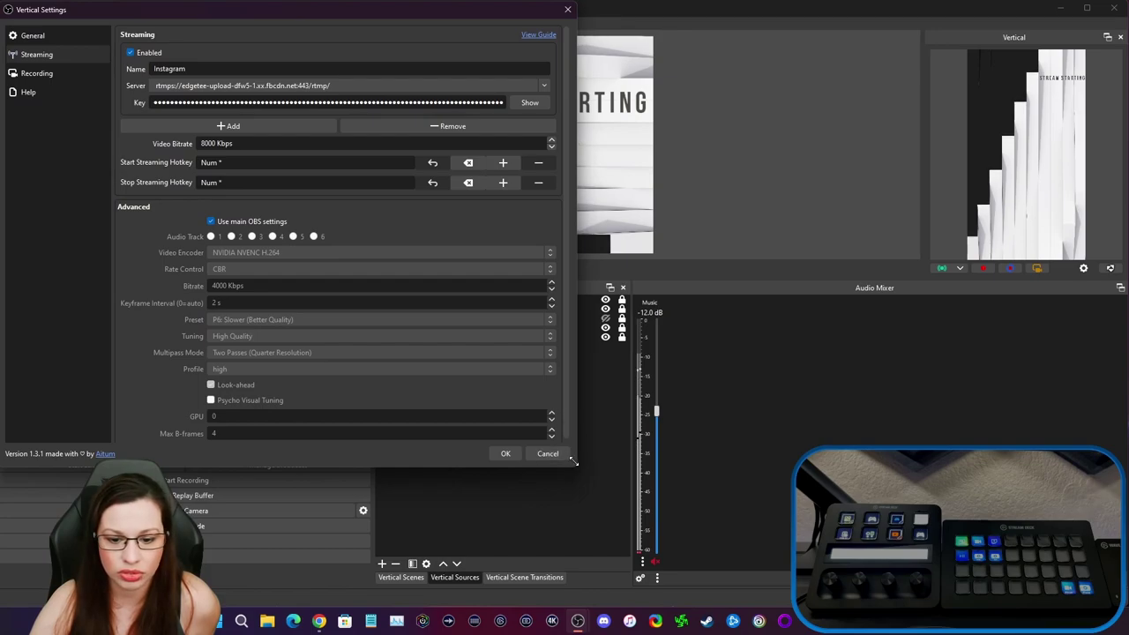
Enlarge the Vertical Settings window and view recording options: F:/Clips at 2497 Kbps.
{"action": "left_click_drag", "start_coordinate": [576, 409], "coordinate": [1098, 409]}
{"action": "left_click_drag", "start_coordinate": [1110, 267], "coordinate": [1126, 267]}
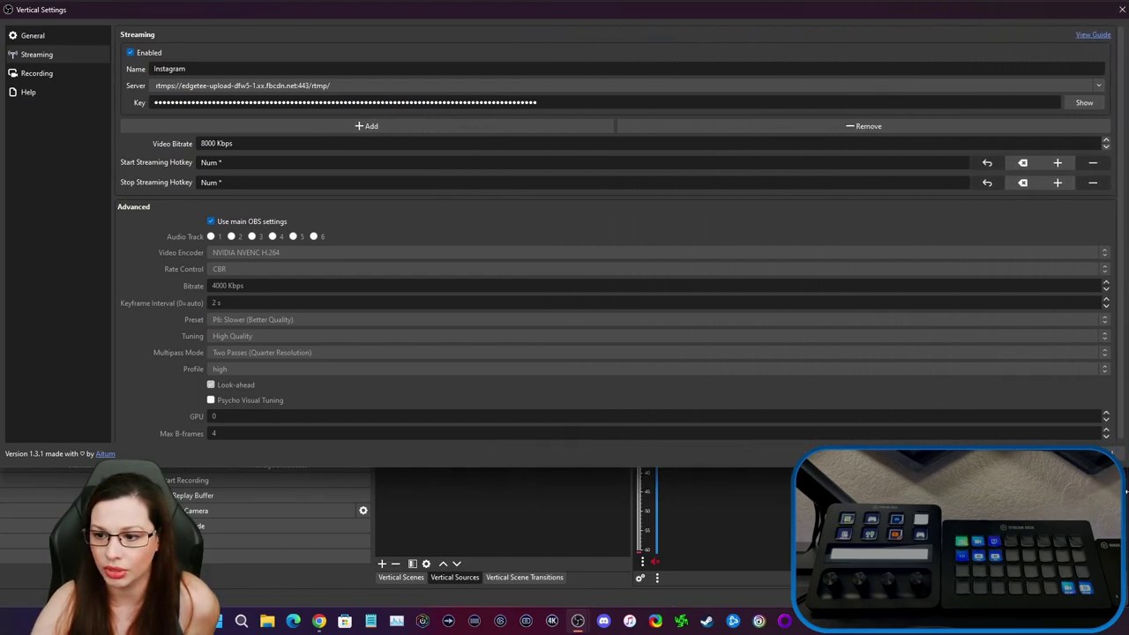
{"action": "left_click_drag", "start_coordinate": [641, 472], "coordinate": [619, 607]}
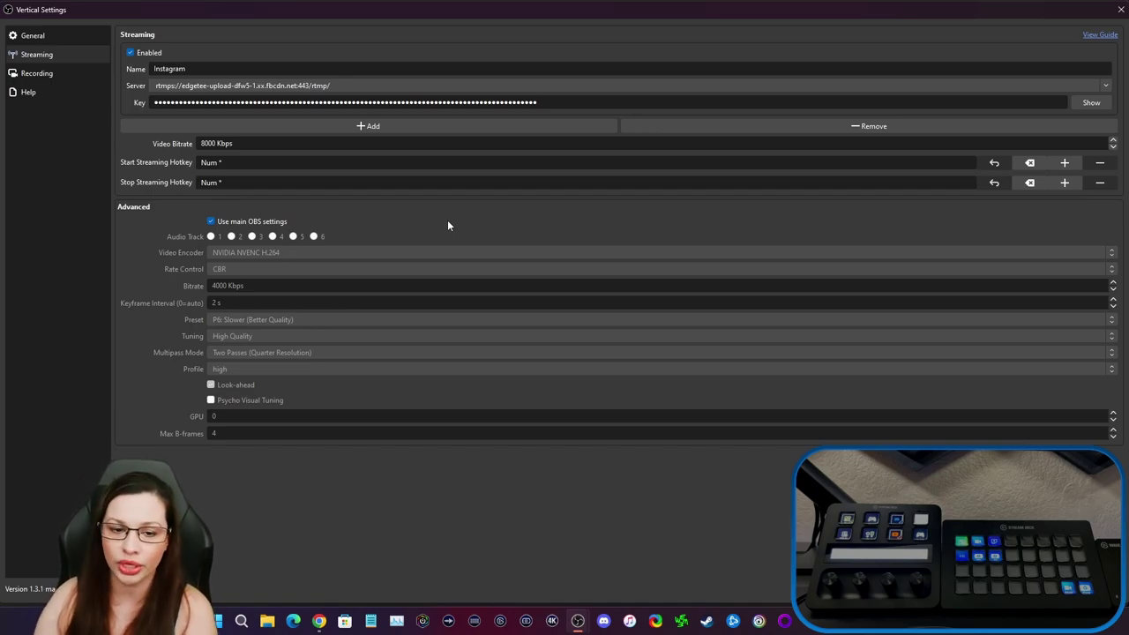
{"action": "left_click", "coordinate": [37, 74]}
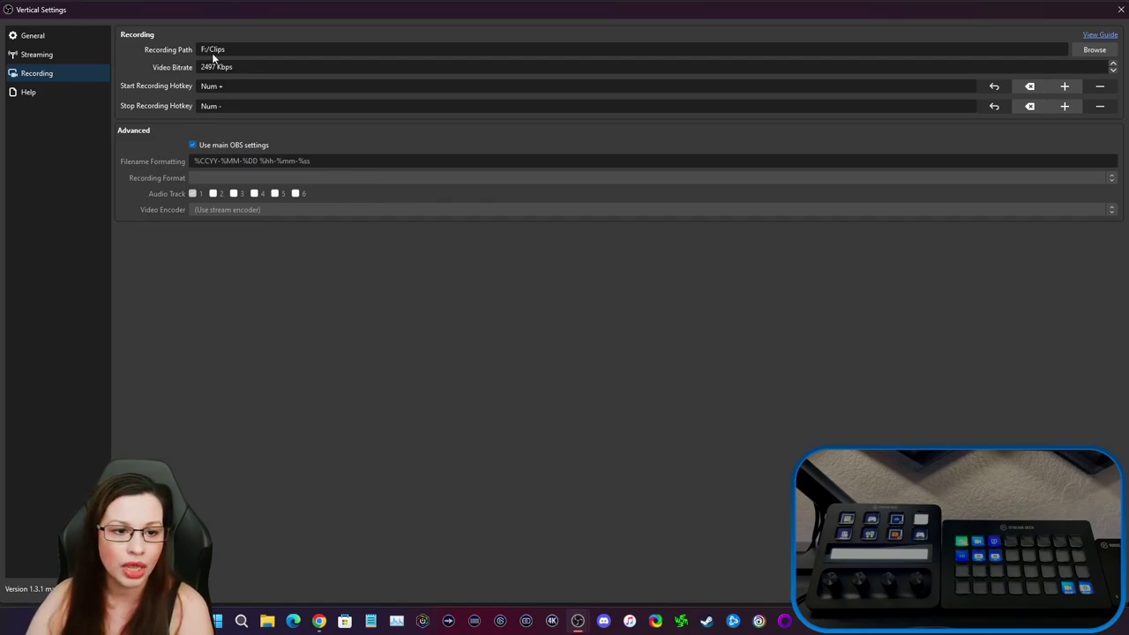
Return to the vertical Streaming page showing Instagram at 8000 Kbps.
{"action": "left_click", "coordinate": [24, 58]}
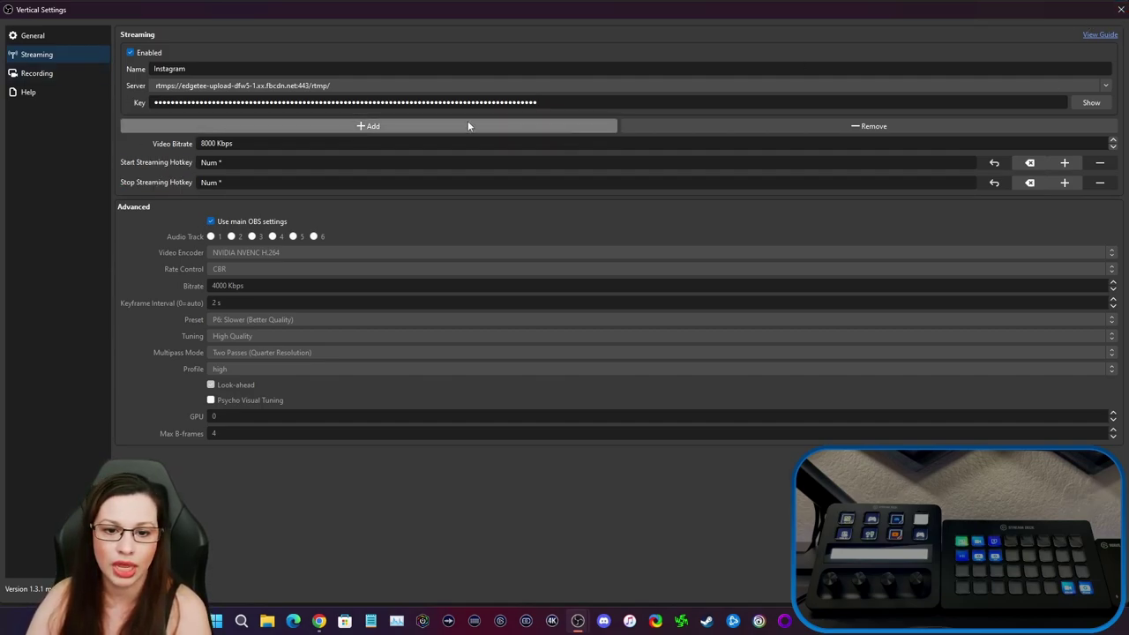
Close Vertical Settings to return to the main OBS window and its vertical sources.
{"action": "left_click", "coordinate": [1120, 10]}
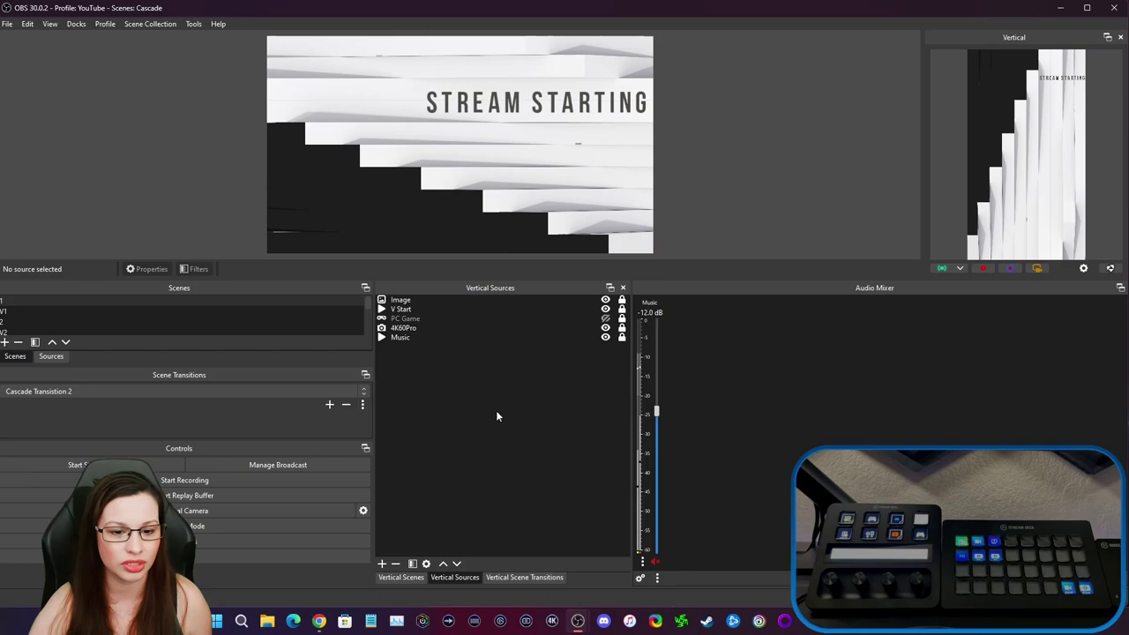
Switch the main output to V1 and back to scene 1, then list vertical scenes V1–V4.
{"action": "left_click", "coordinate": [61, 312]}
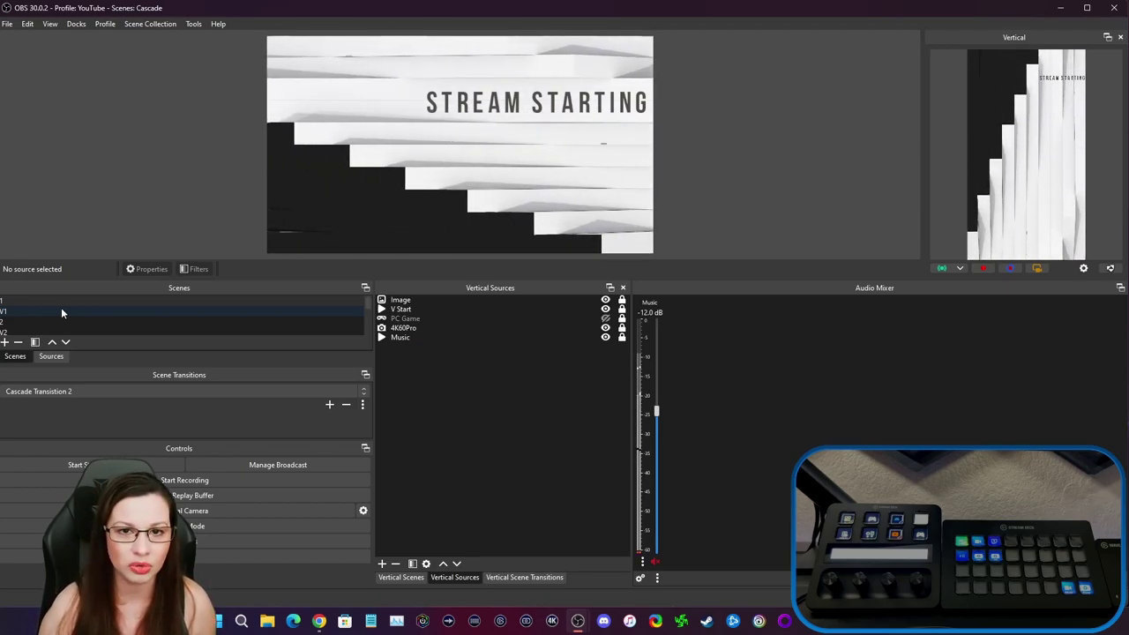
{"action": "left_click", "coordinate": [62, 311]}
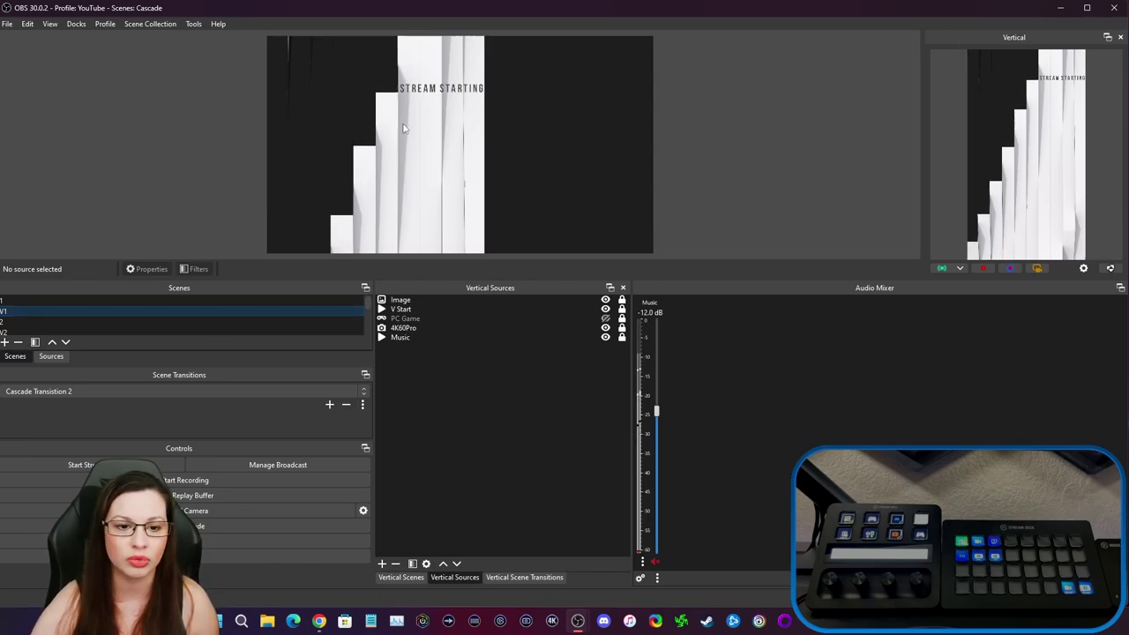
{"action": "left_click", "coordinate": [51, 301]}
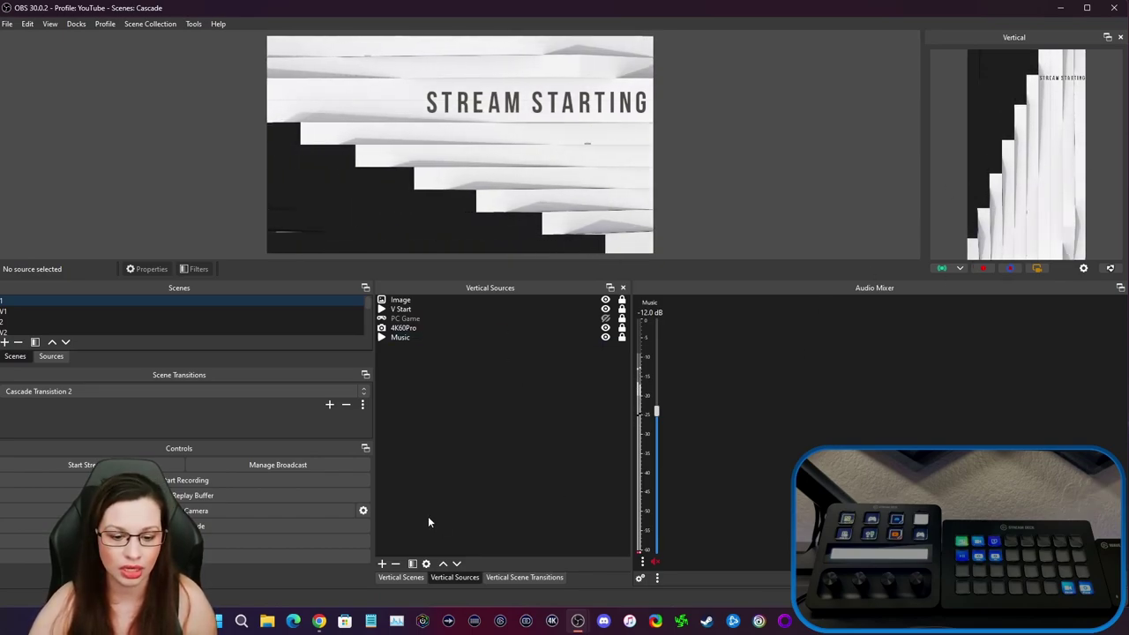
{"action": "left_click", "coordinate": [401, 577]}
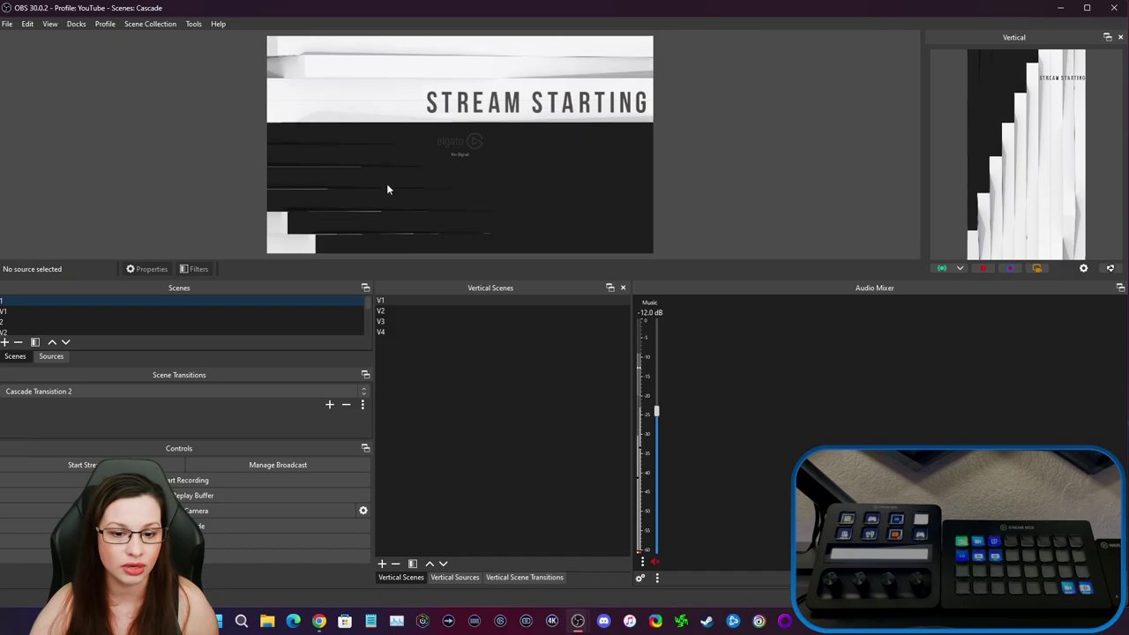
Inspect the sources of vertical scenes V2 and V3, then put V4 (STREAM ENDING) on the vertical canvas.
{"action": "left_click", "coordinate": [390, 313]}
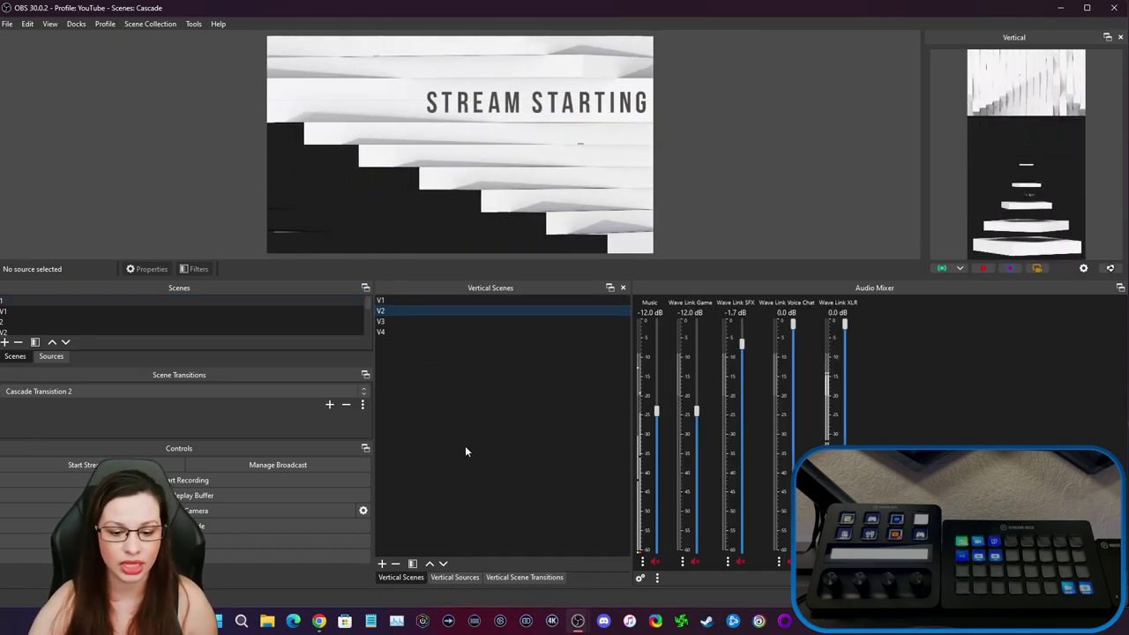
{"action": "left_click", "coordinate": [454, 577]}
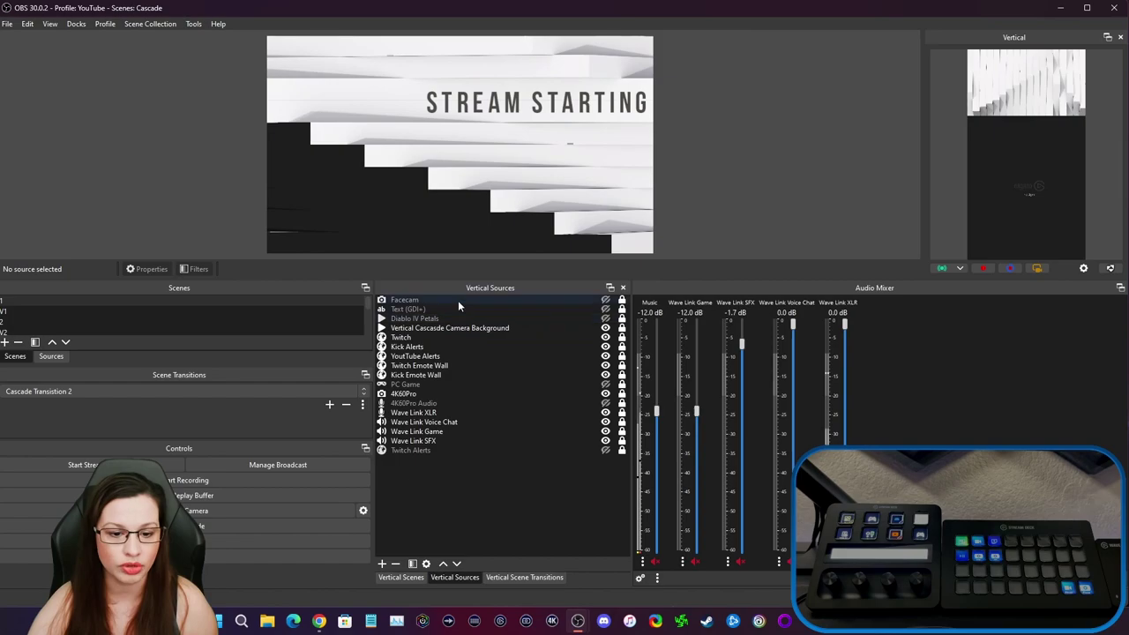
{"action": "left_click", "coordinate": [401, 577]}
{"action": "left_click", "coordinate": [396, 321]}
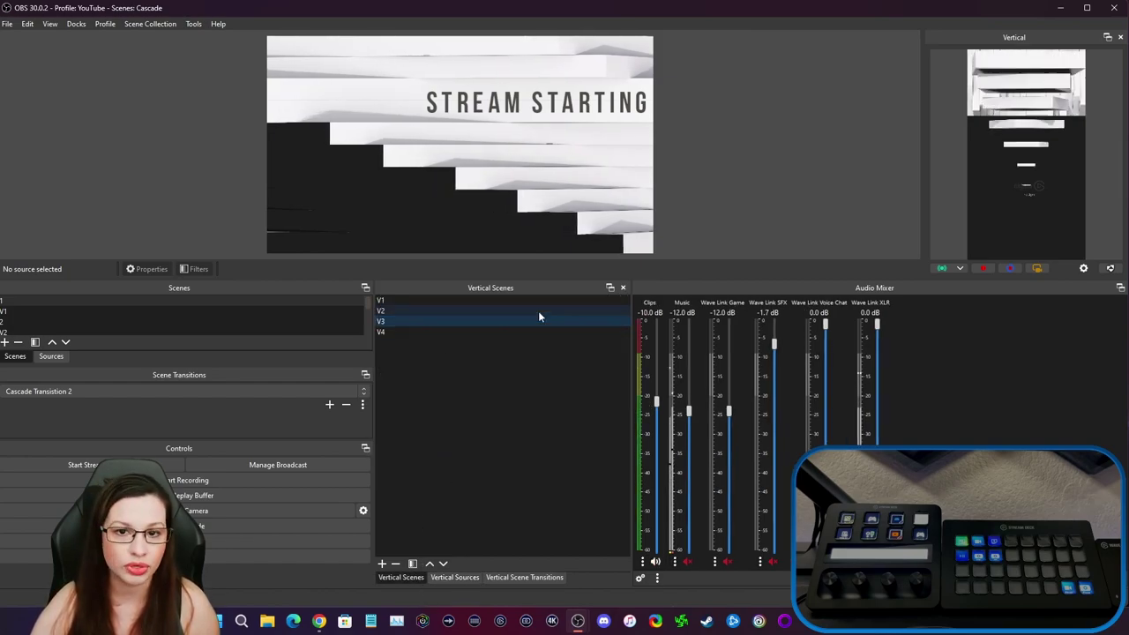
{"action": "left_click", "coordinate": [467, 578]}
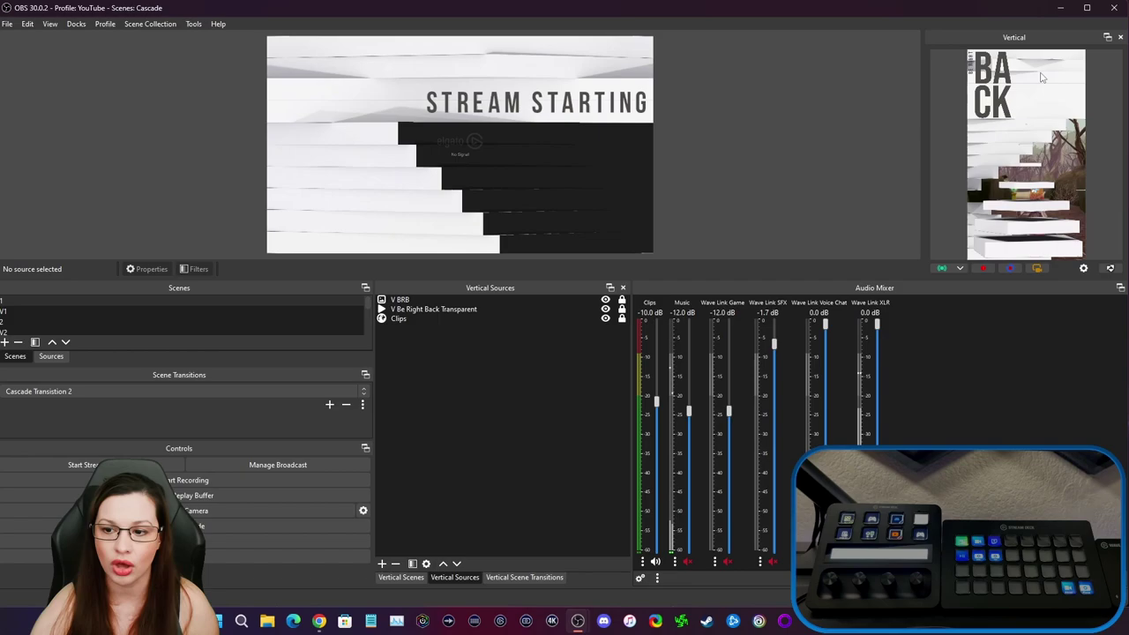
{"action": "left_click", "coordinate": [404, 578]}
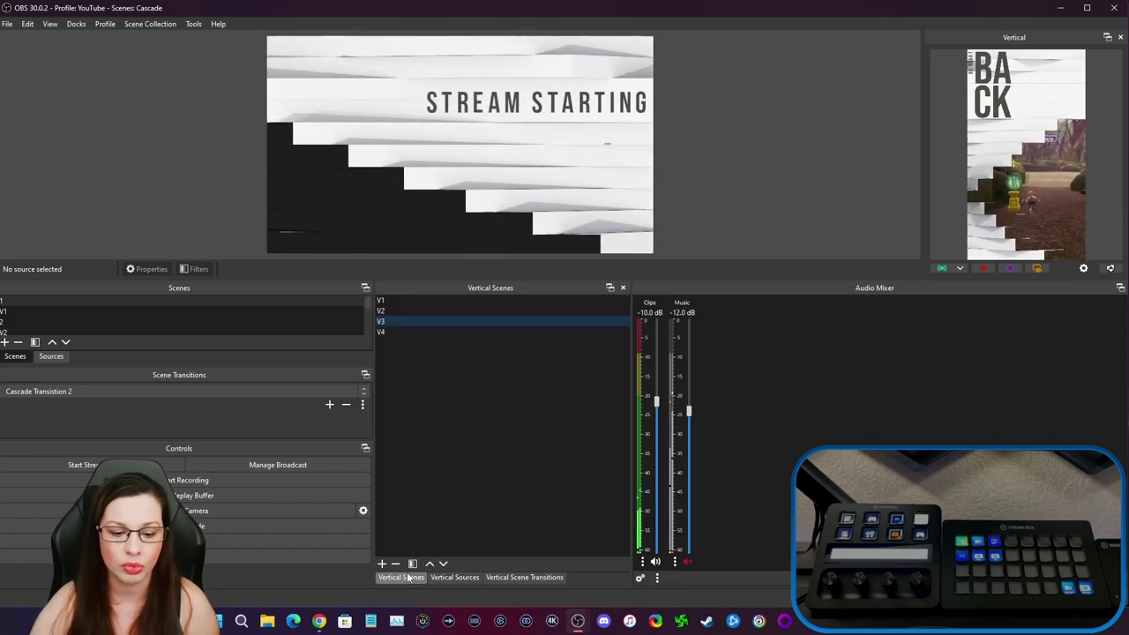
{"action": "left_click", "coordinate": [417, 333]}
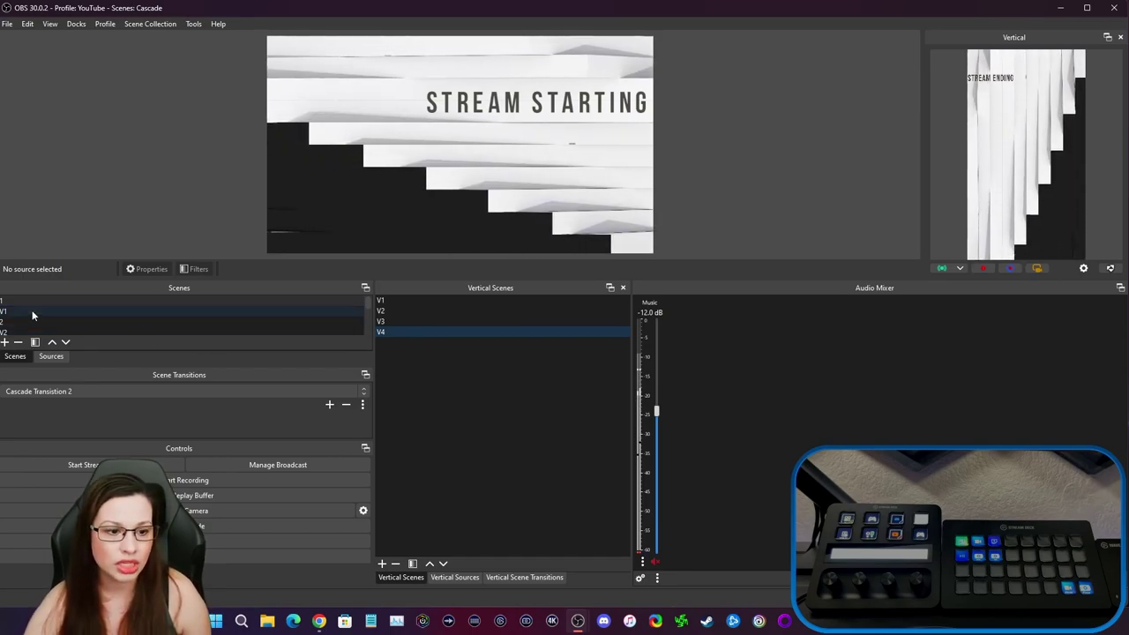
Link vertical scene V2 to main scene 2 through its Linked Scenes option.
{"action": "right_click", "coordinate": [393, 302]}
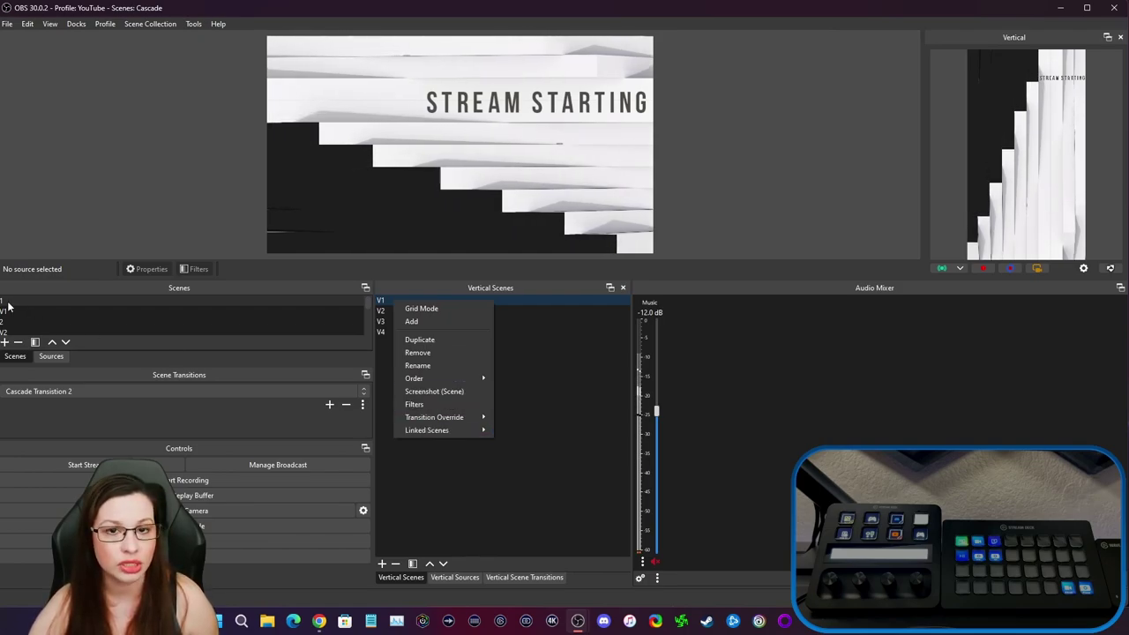
{"action": "left_click", "coordinate": [500, 495]}
{"action": "left_click", "coordinate": [394, 314]}
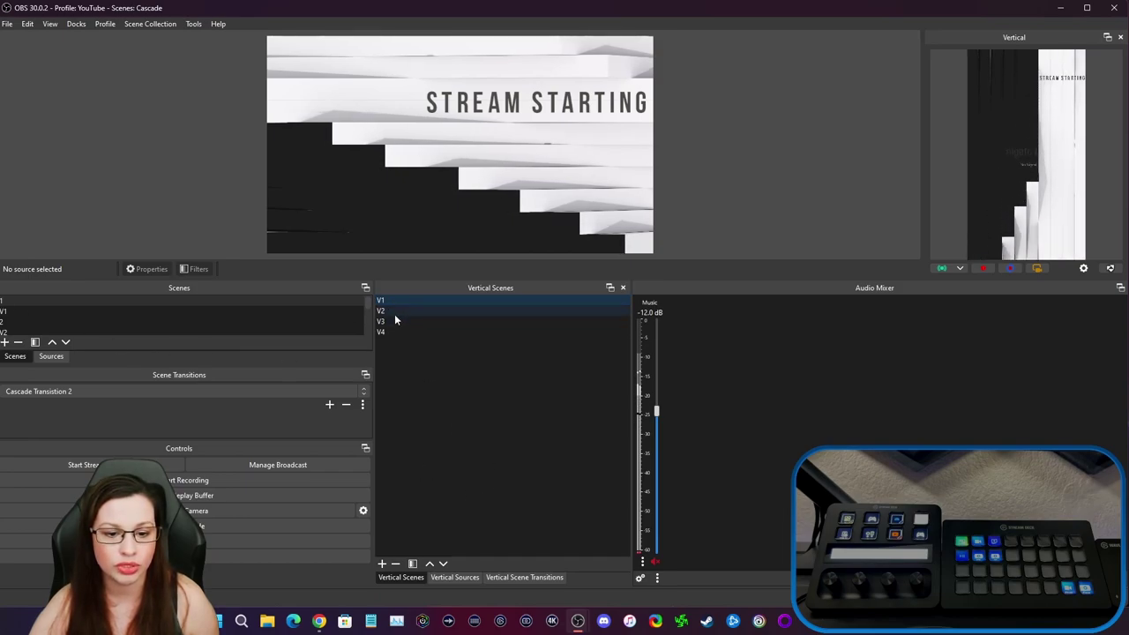
{"action": "right_click", "coordinate": [394, 314]}
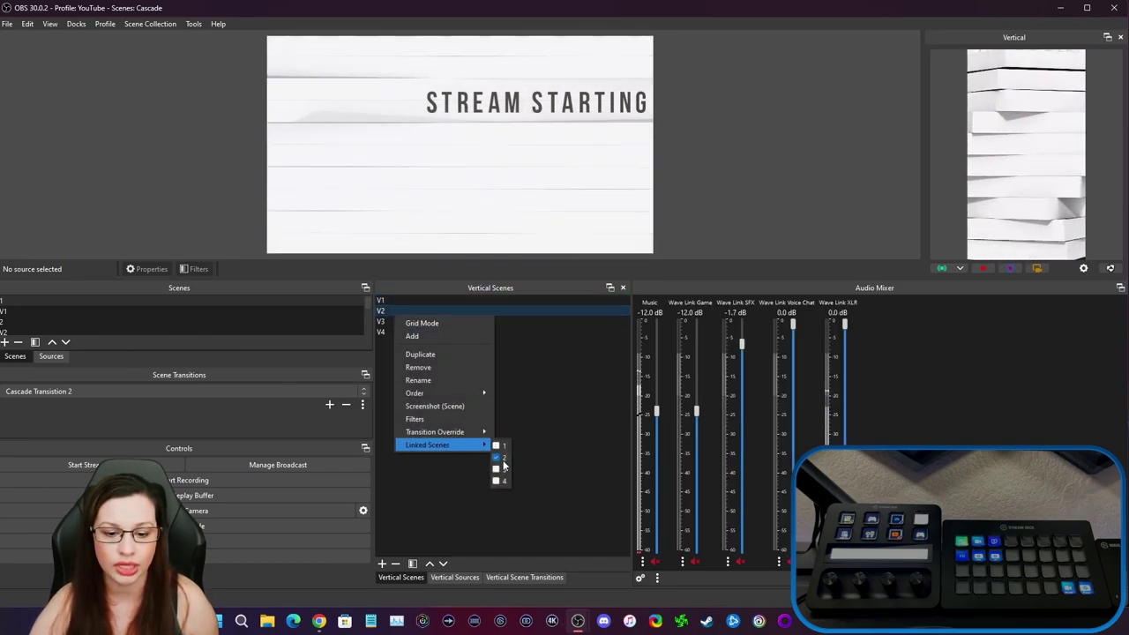
{"action": "left_click", "coordinate": [413, 483]}
Link V3 to main scene 3 and V4 to main scene 4, then switch main output to scene 1.
{"action": "left_click", "coordinate": [390, 321]}
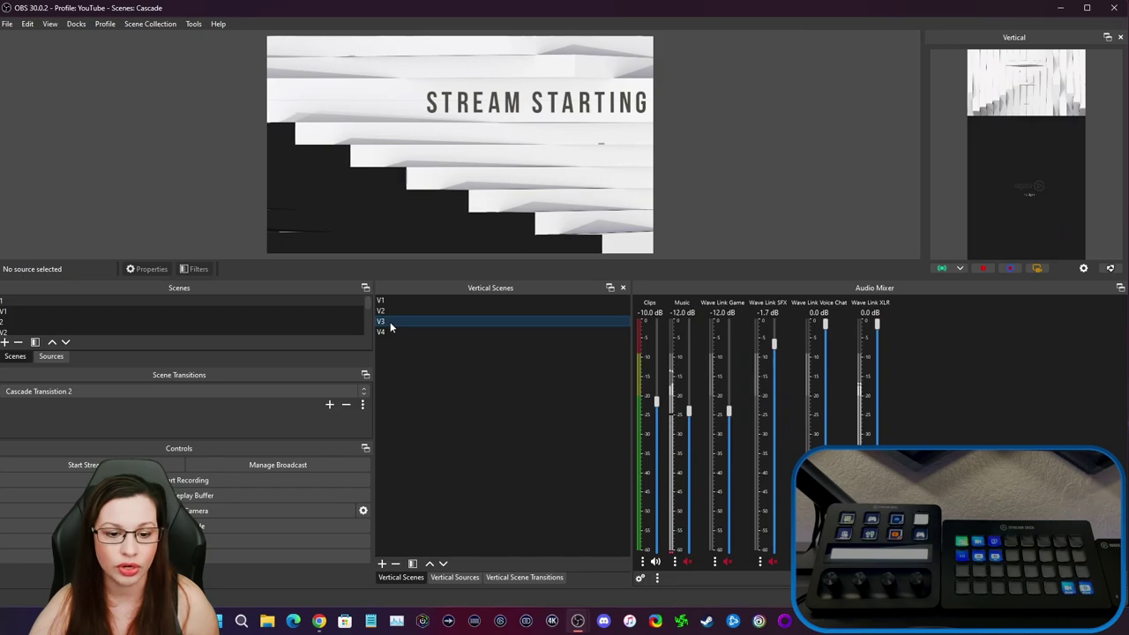
{"action": "right_click", "coordinate": [390, 322]}
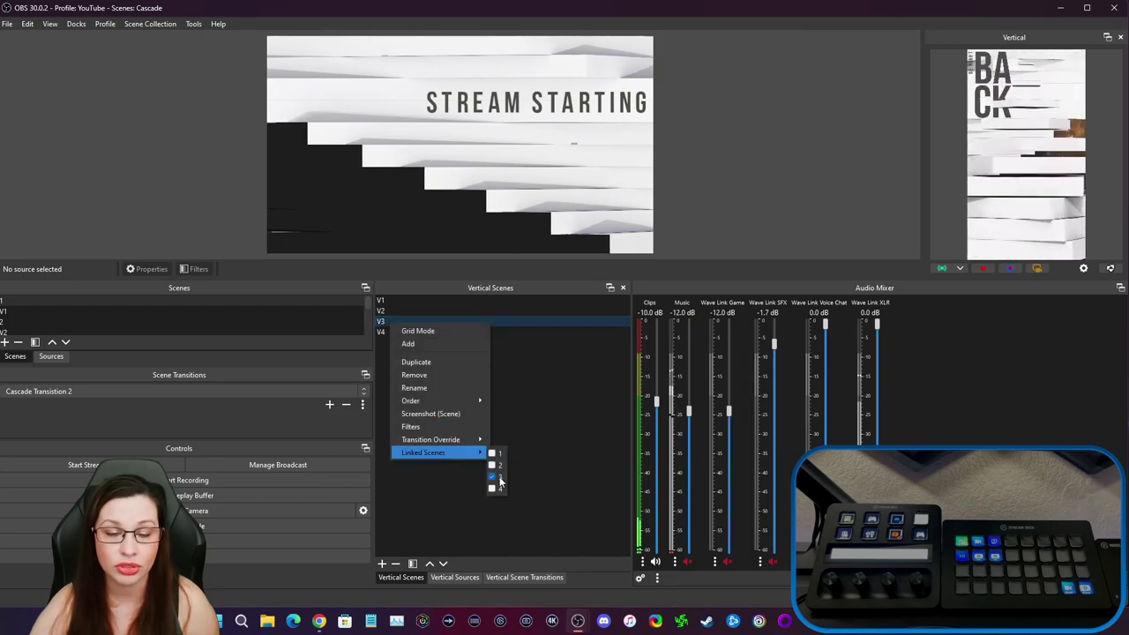
{"action": "left_click", "coordinate": [496, 454]}
{"action": "left_click", "coordinate": [396, 333]}
{"action": "right_click", "coordinate": [395, 332]}
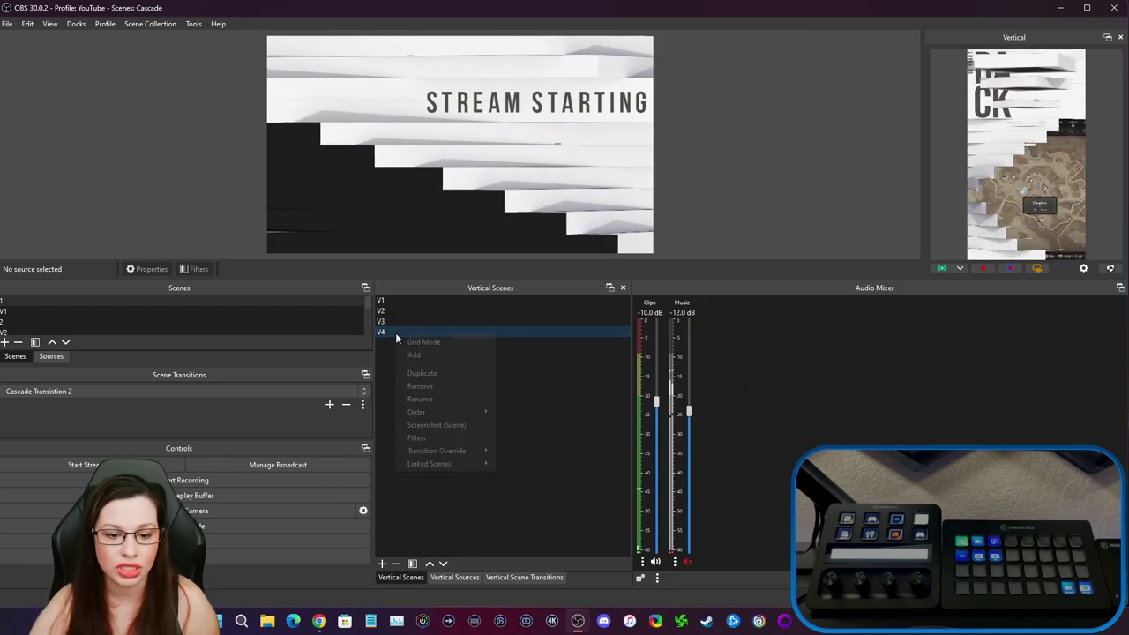
{"action": "mouse_move", "coordinate": [439, 466]}
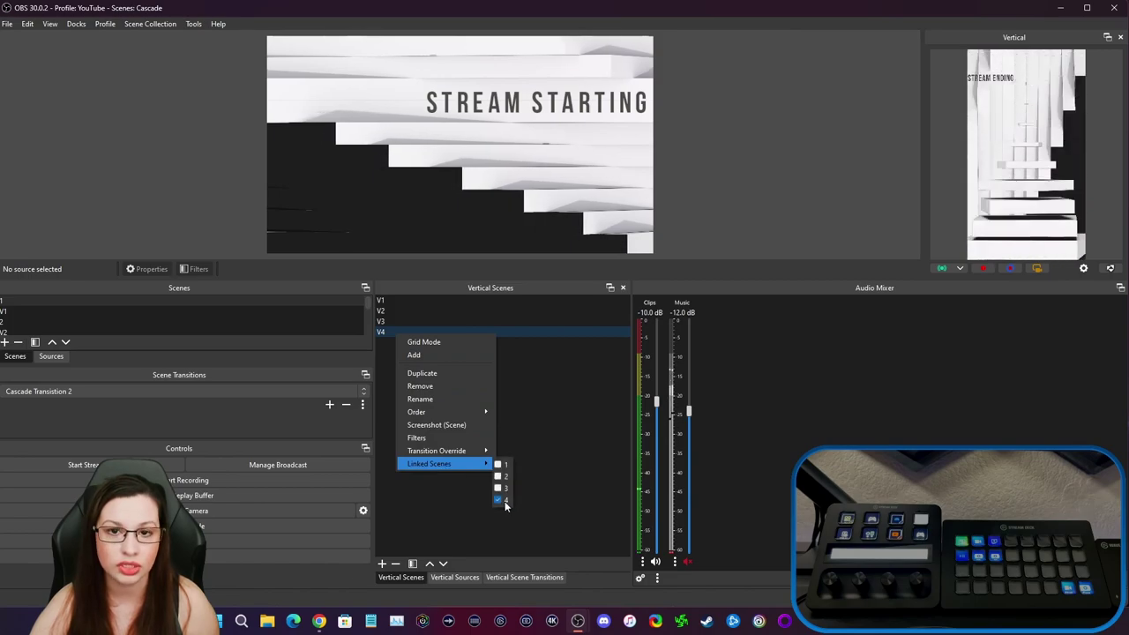
{"action": "left_click", "coordinate": [137, 324]}
{"action": "left_click", "coordinate": [62, 304]}
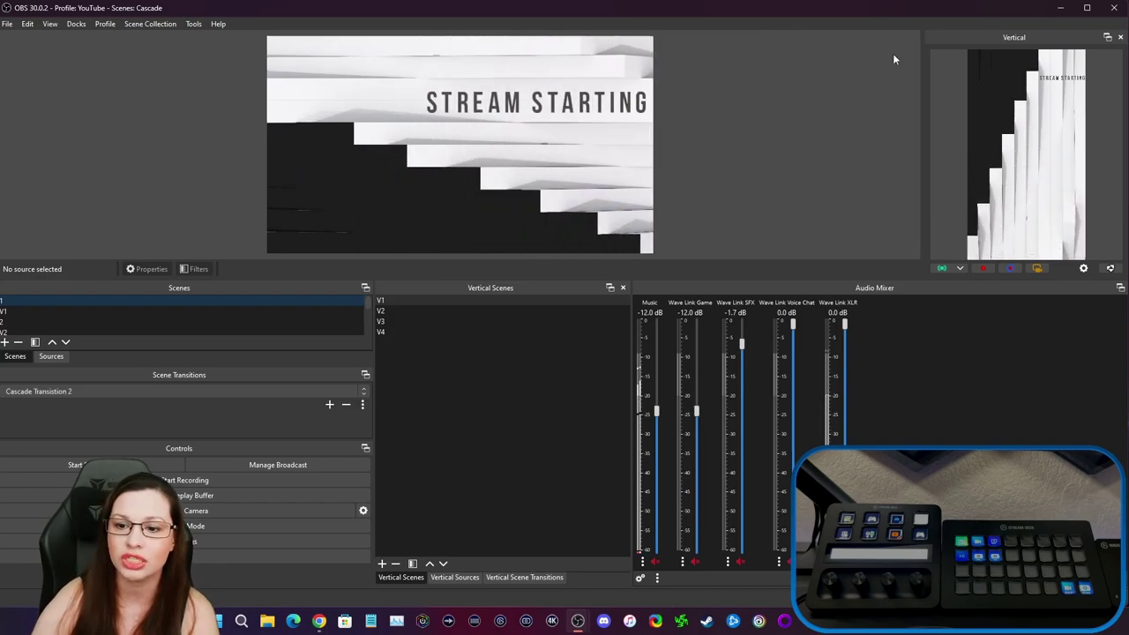
Switch main scenes 2, 3, 4 and back to 1, checking vertical V2, V3, V4 and V1 follow.
{"action": "left_click", "coordinate": [52, 323]}
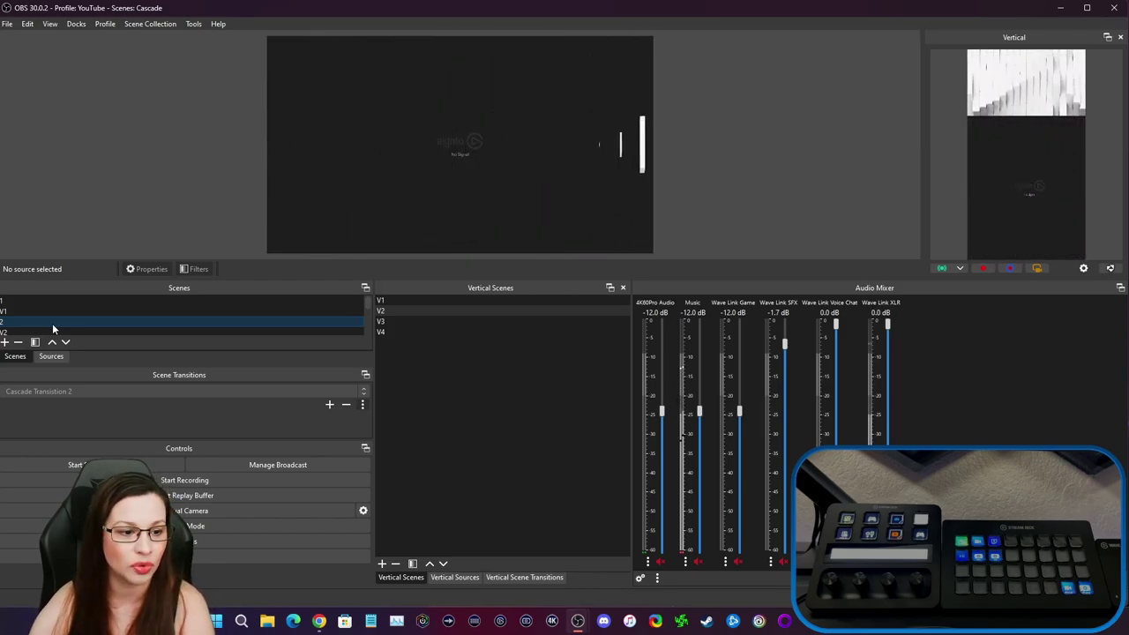
{"action": "scroll", "coordinate": [52, 323], "scroll_direction": "down", "scroll_amount": 1}
{"action": "left_click", "coordinate": [38, 312]}
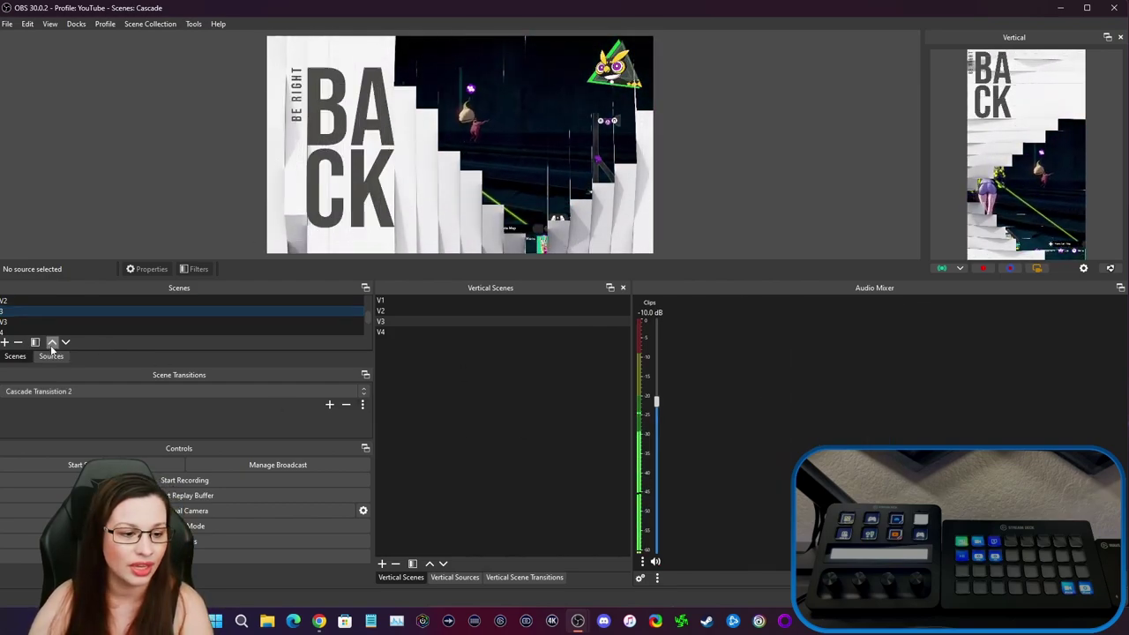
{"action": "scroll", "coordinate": [48, 323], "scroll_direction": "down", "scroll_amount": 1}
{"action": "left_click", "coordinate": [39, 312]}
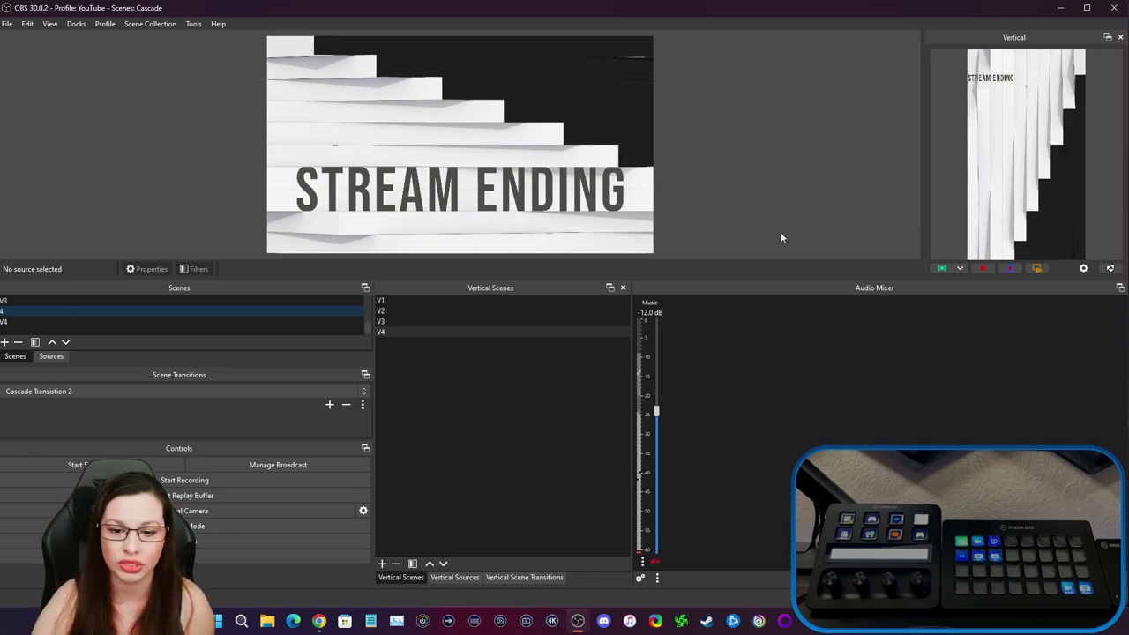
{"action": "left_click", "coordinate": [454, 578]}
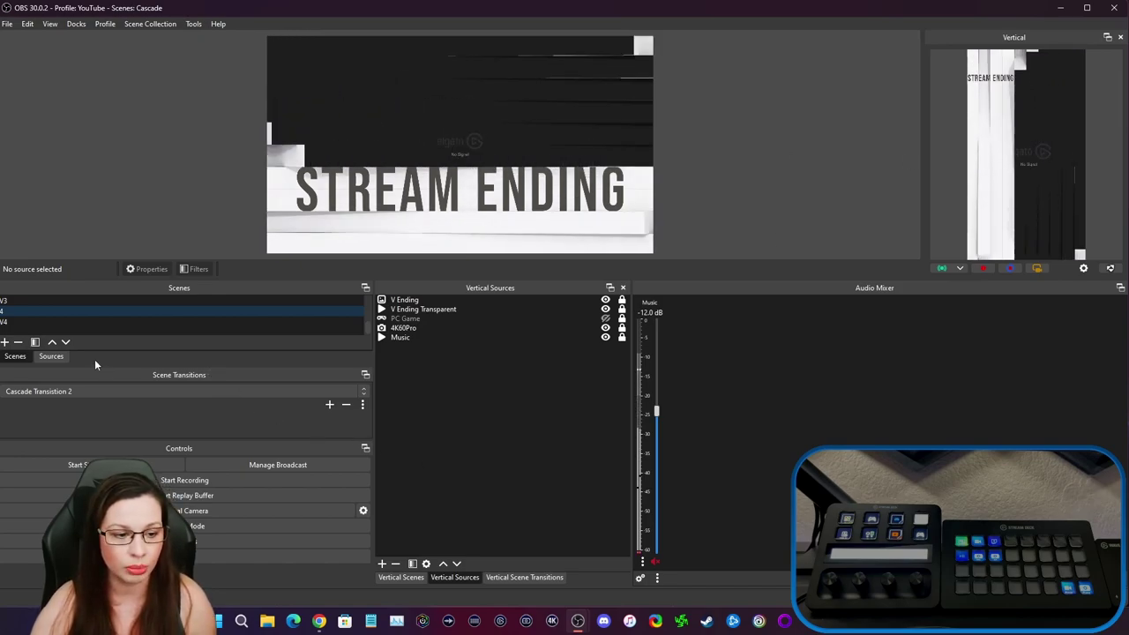
{"action": "scroll", "coordinate": [88, 323], "scroll_direction": "up", "scroll_amount": 2}
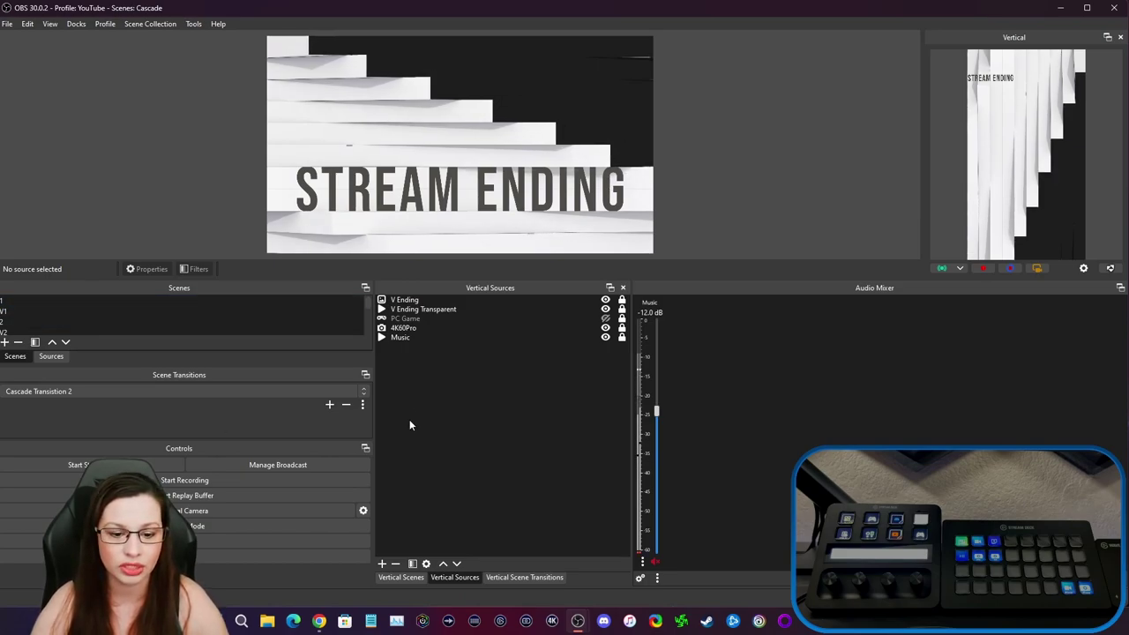
{"action": "left_click", "coordinate": [84, 301]}
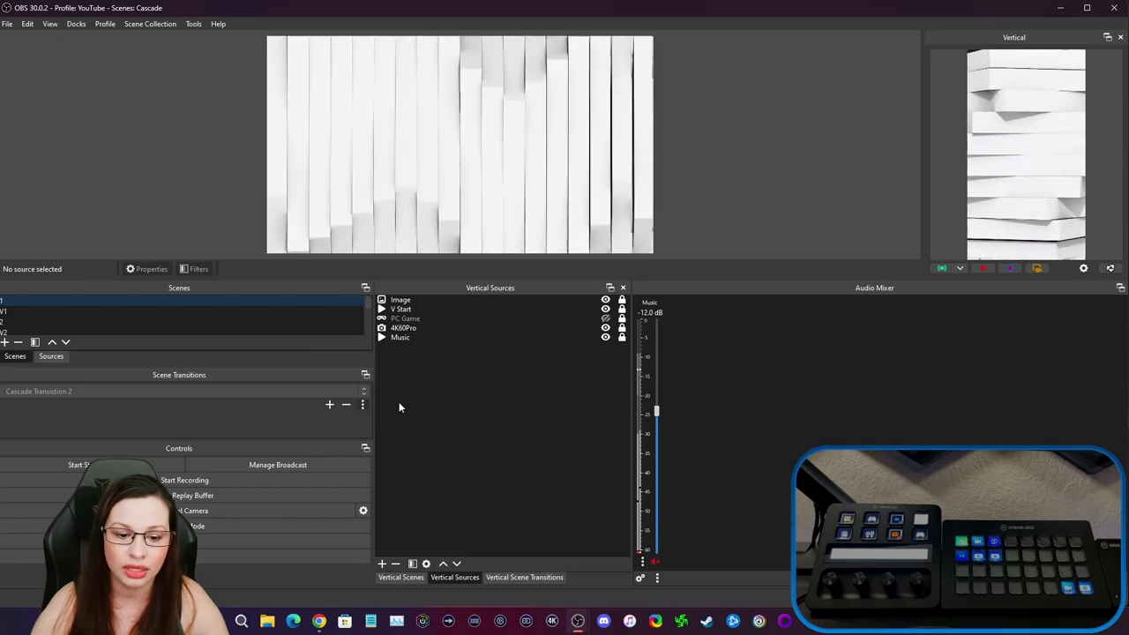
Show vertical scenes V1–V4 and verify V1's Linked Scenes has main scene 1 checked.
{"action": "left_click", "coordinate": [401, 577]}
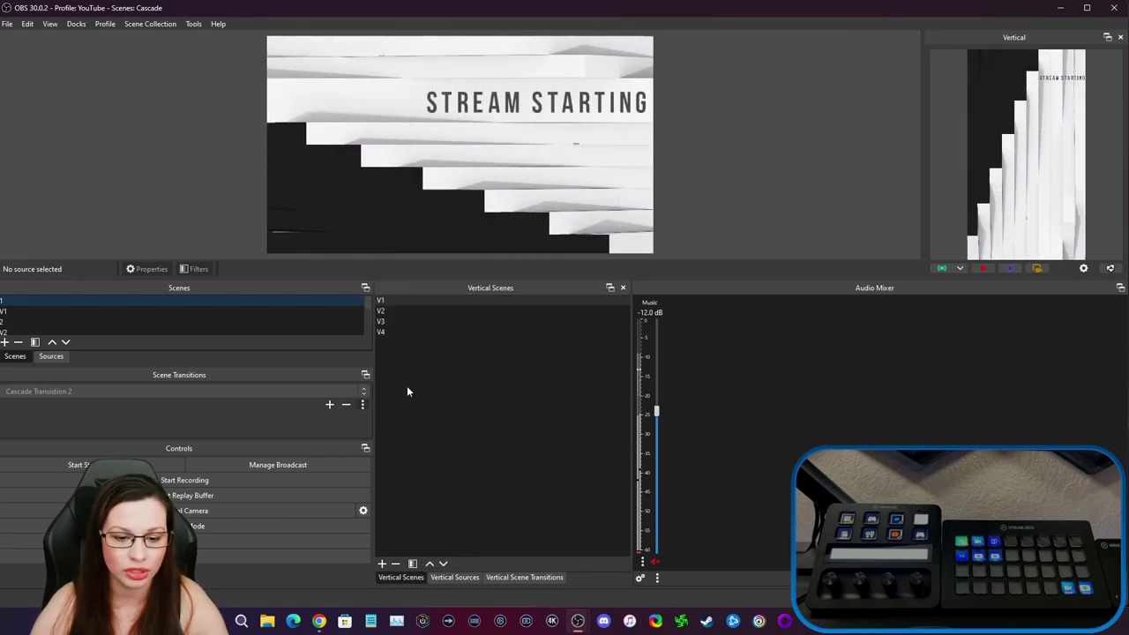
{"action": "right_click", "coordinate": [402, 305]}
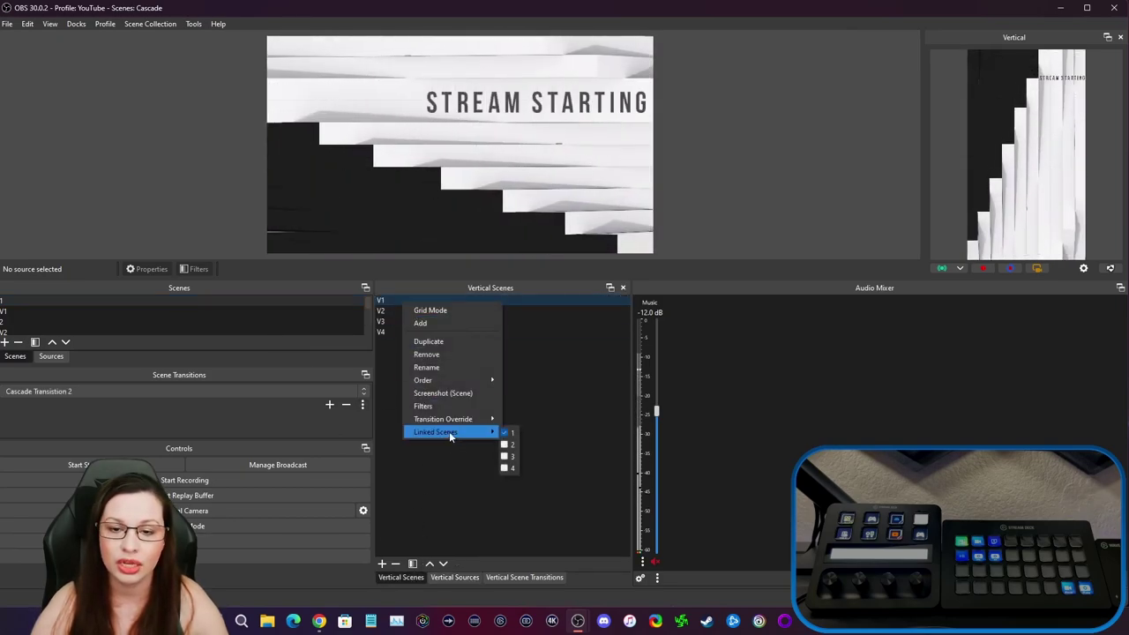
{"action": "key", "text": "Escape"}
{"action": "key", "text": "Escape"}
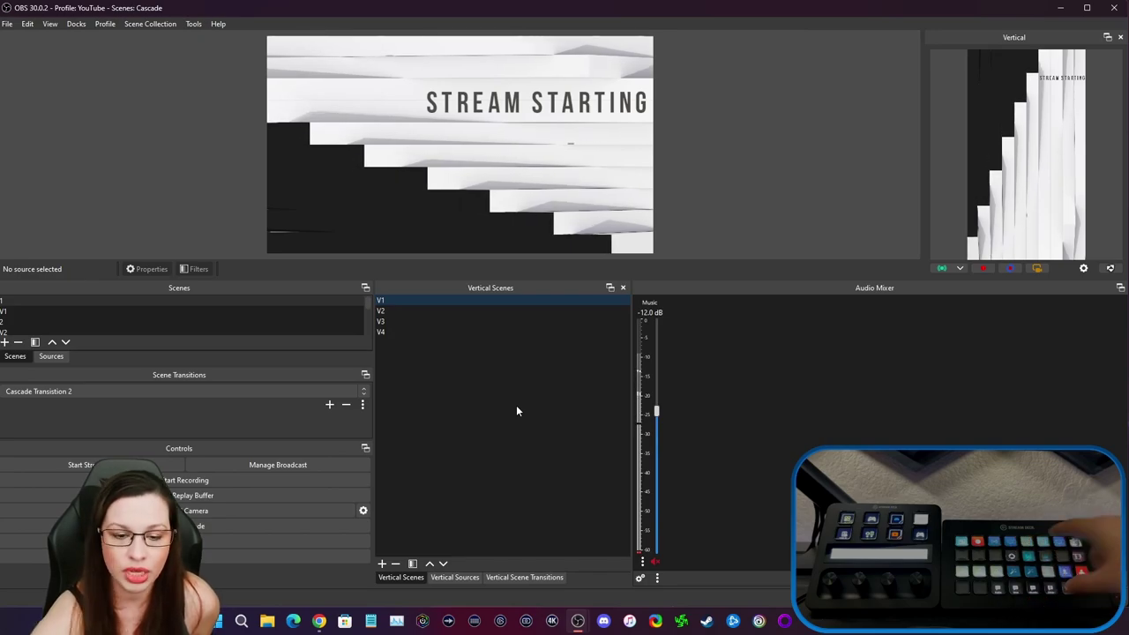
{"action": "left_click", "coordinate": [475, 621]}
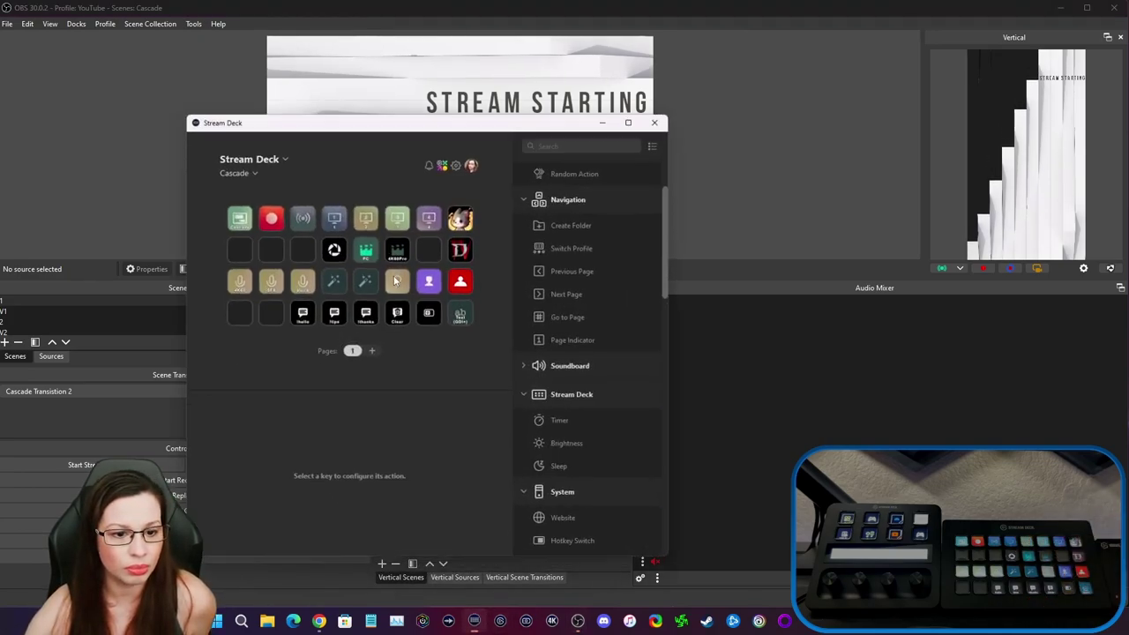
{"action": "left_click", "coordinate": [338, 207]}
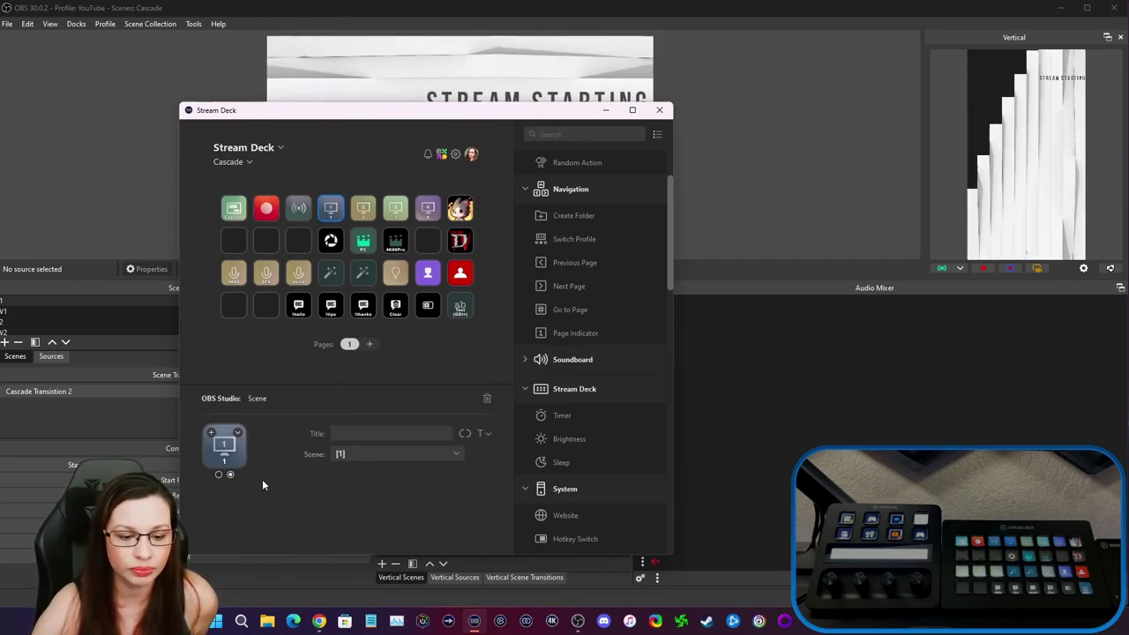
{"action": "left_click", "coordinate": [396, 451]}
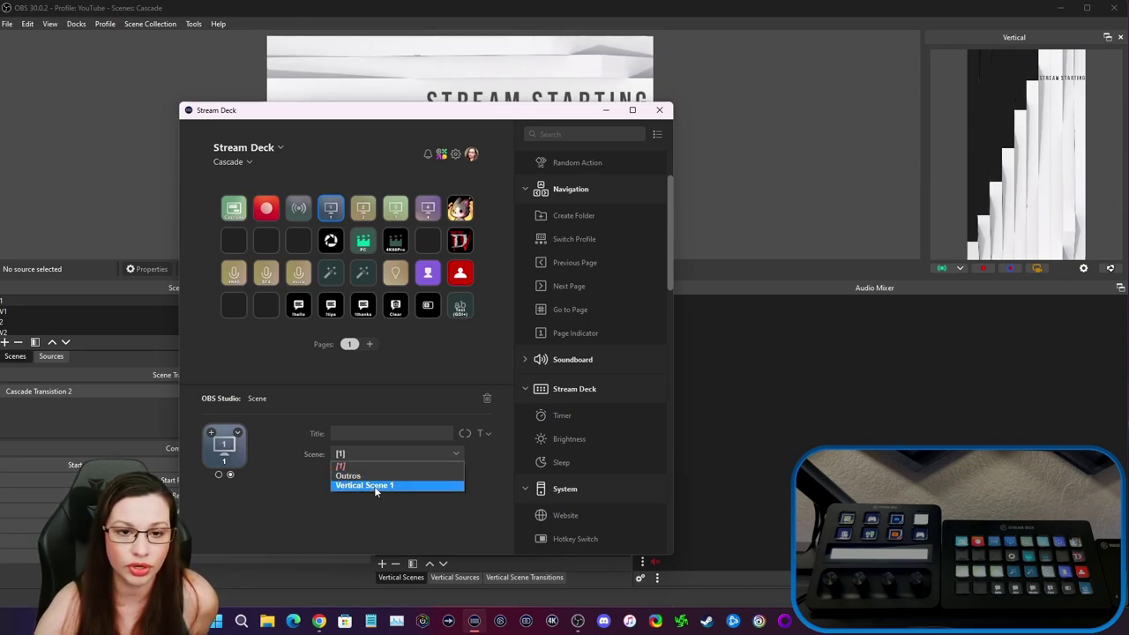
{"action": "left_click", "coordinate": [279, 391]}
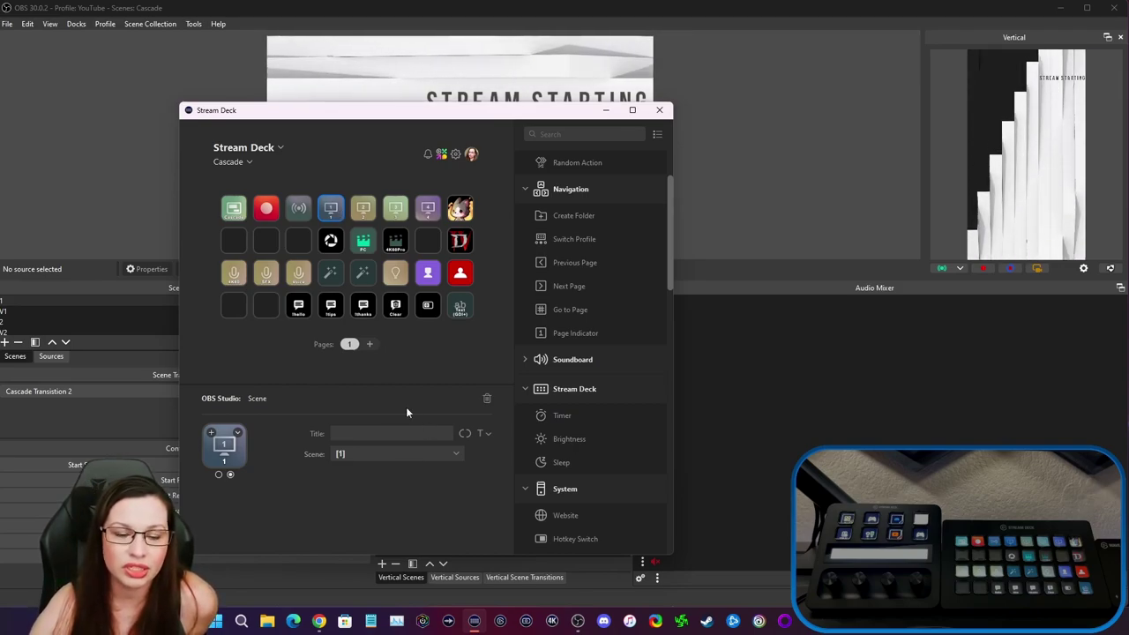
{"action": "left_click", "coordinate": [344, 452]}
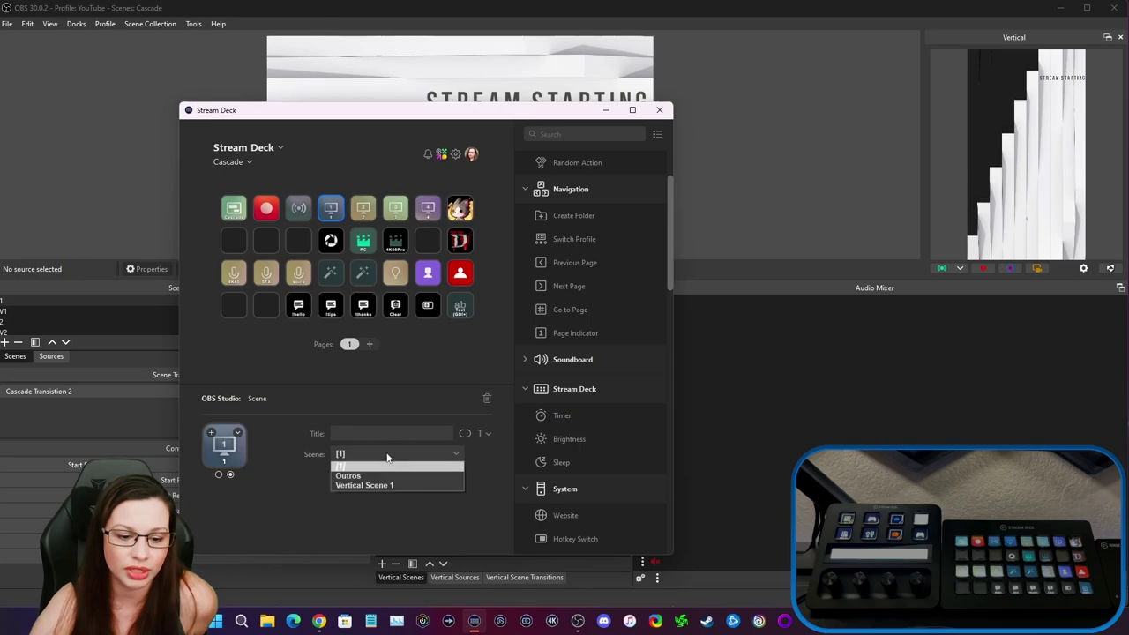
{"action": "left_click", "coordinate": [255, 365]}
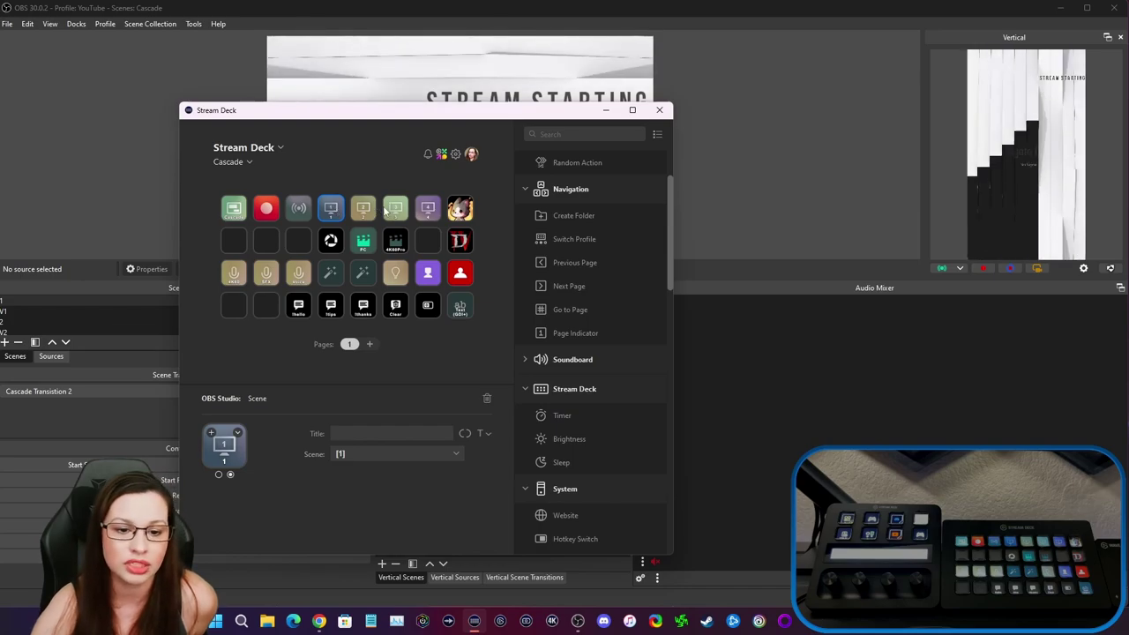
{"action": "left_click", "coordinate": [660, 110]}
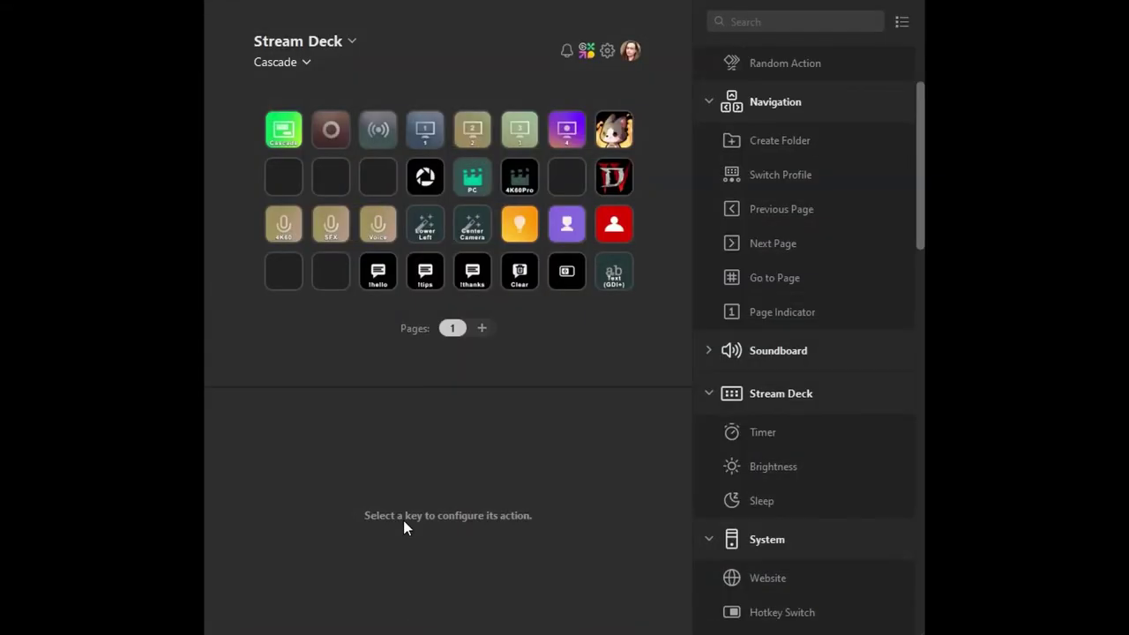
Confirm Stream Deck scene keys 1 and 2 switch to OBS scenes 1 and 2.
{"action": "left_click", "coordinate": [428, 142]}
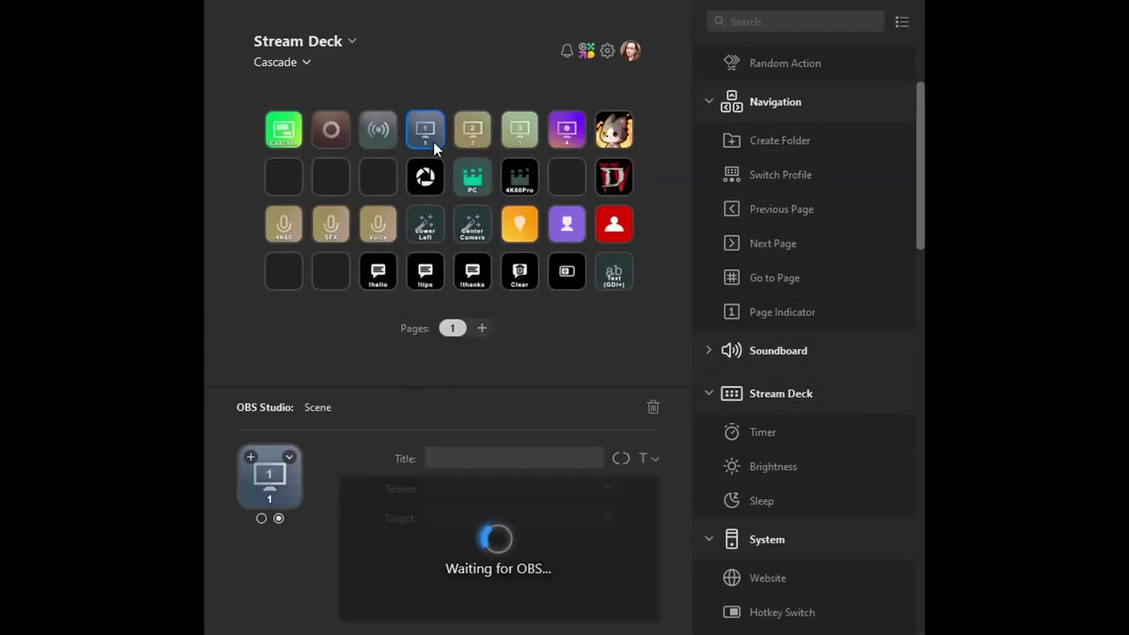
{"action": "left_click", "coordinate": [609, 492]}
{"action": "left_click", "coordinate": [612, 497]}
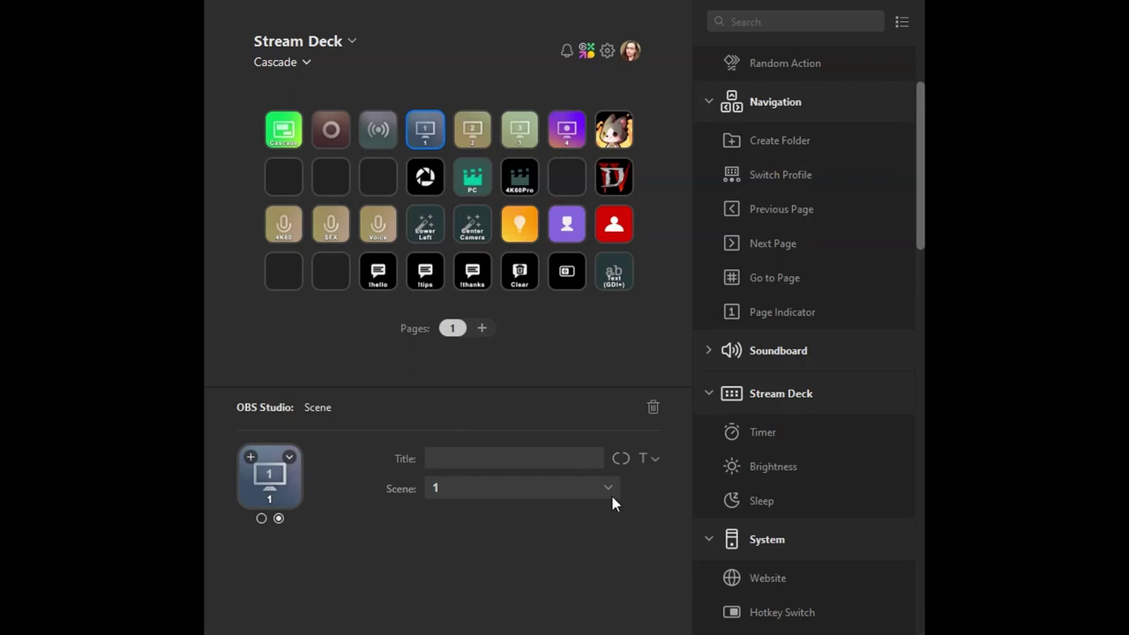
{"action": "left_click", "coordinate": [486, 142]}
{"action": "left_click", "coordinate": [611, 485]}
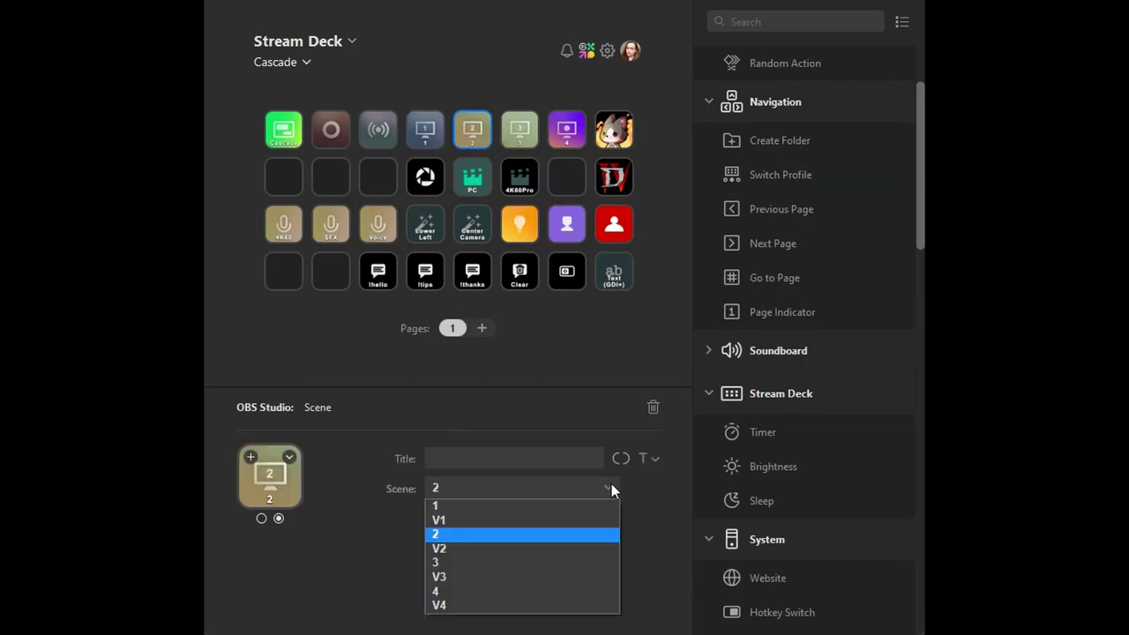
{"action": "left_click", "coordinate": [612, 484]}
Confirm scene keys 3 and 4 switch to OBS scenes 3 and 4.
{"action": "left_click", "coordinate": [517, 143]}
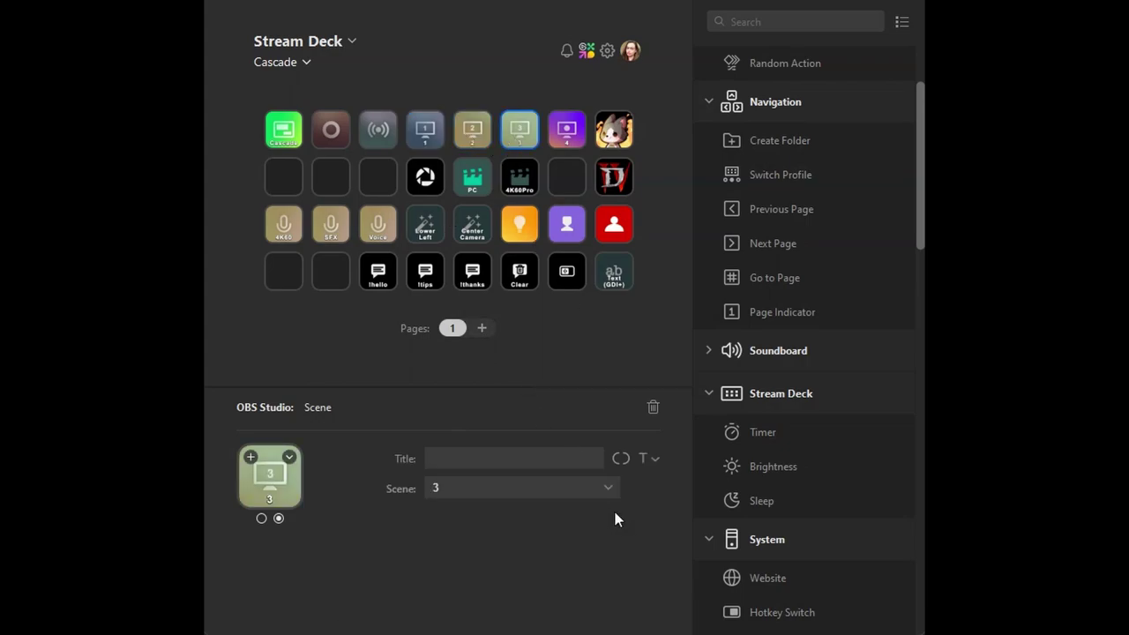
{"action": "left_click", "coordinate": [613, 490]}
{"action": "left_click", "coordinate": [616, 488]}
{"action": "left_click", "coordinate": [566, 130]}
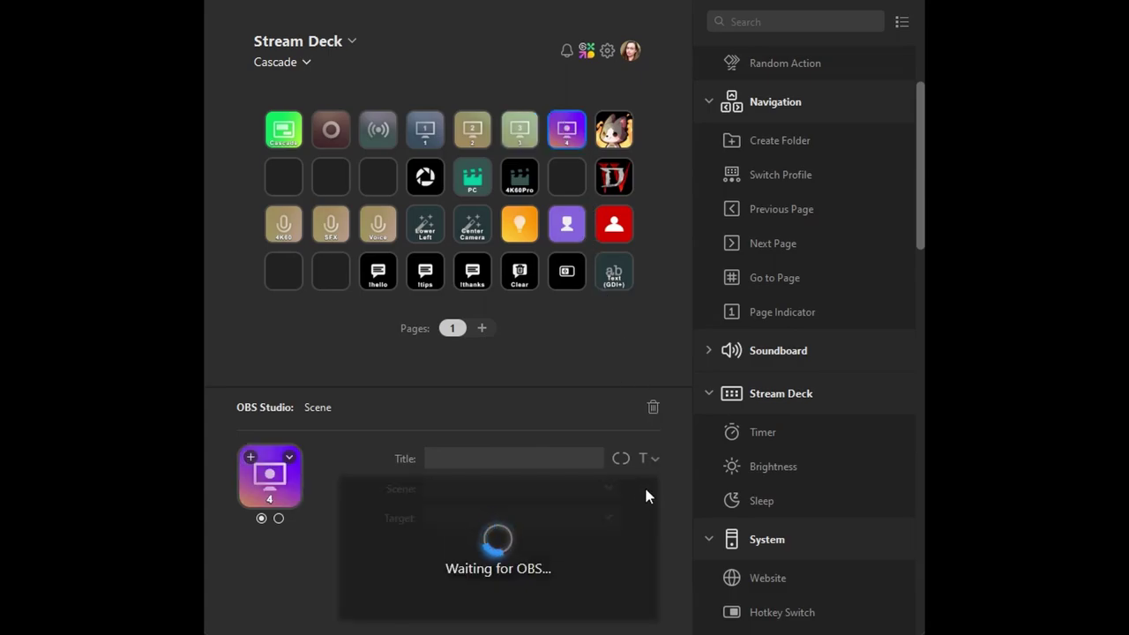
{"action": "left_click", "coordinate": [609, 491]}
{"action": "left_click", "coordinate": [610, 491]}
Clear the key selection and recheck the settings of scene keys 1 through 4.
{"action": "left_click", "coordinate": [359, 353]}
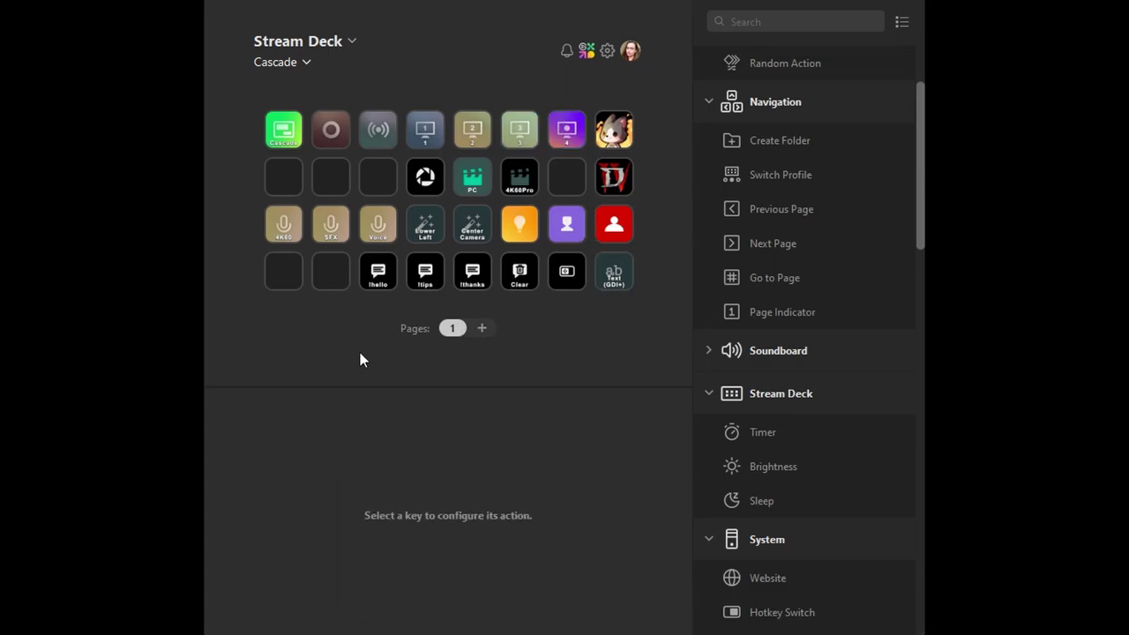
{"action": "left_click", "coordinate": [425, 130]}
{"action": "left_click", "coordinate": [474, 131]}
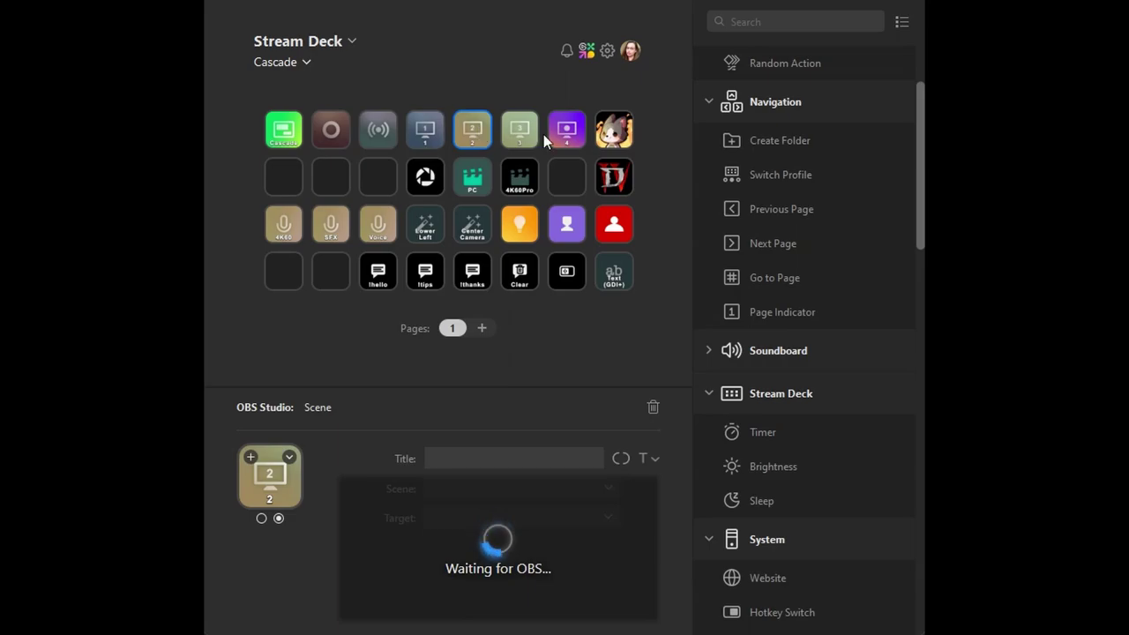
{"action": "left_click", "coordinate": [527, 134]}
{"action": "left_click", "coordinate": [561, 135]}
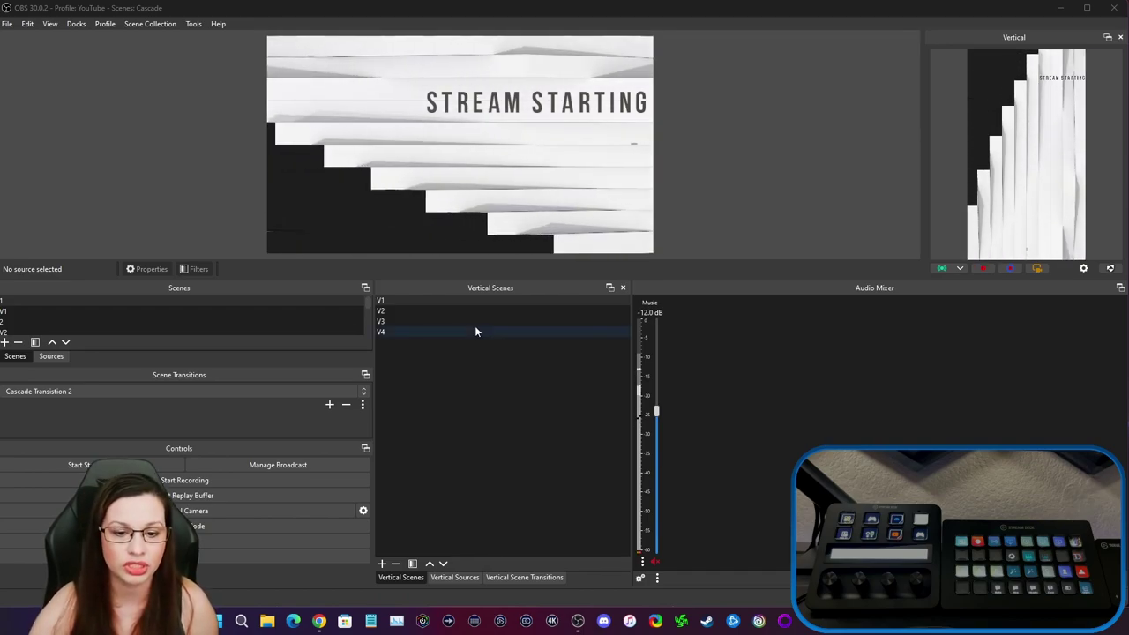
Bring up the V1 options menu in the Vertical Scenes dock to view its Linked Scenes.
{"action": "right_click", "coordinate": [460, 301]}
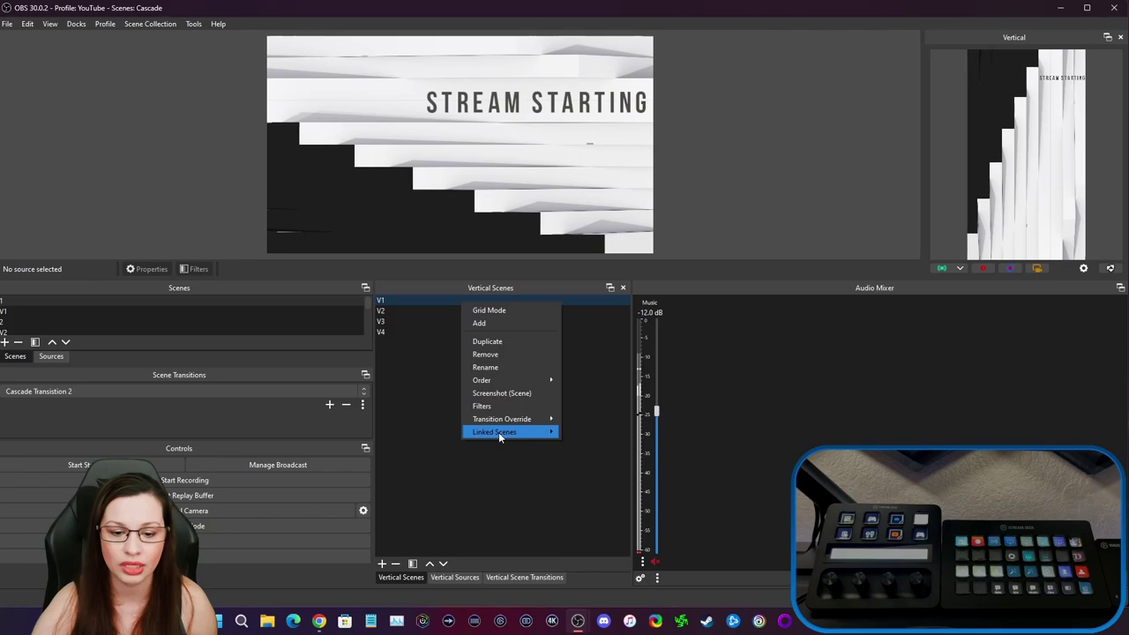